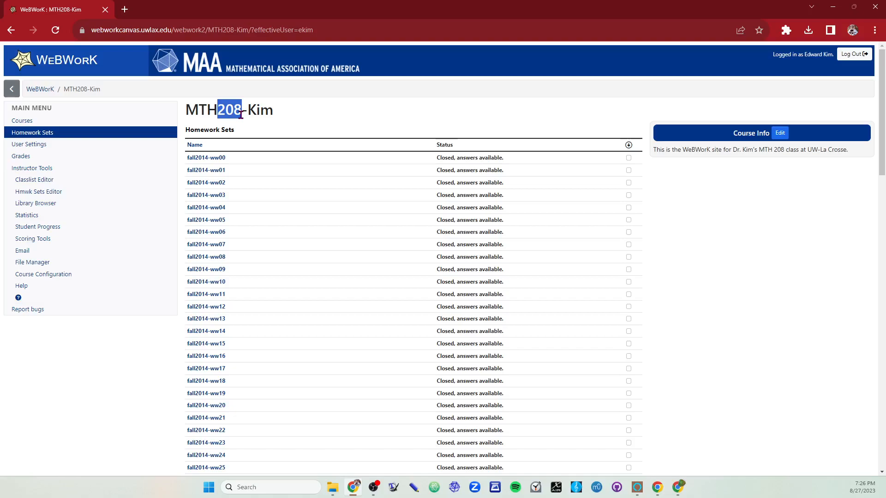
# Step: Open the homework sets editor for the MTH 208 course and look over its set list
pyautogui.click(254, 112)
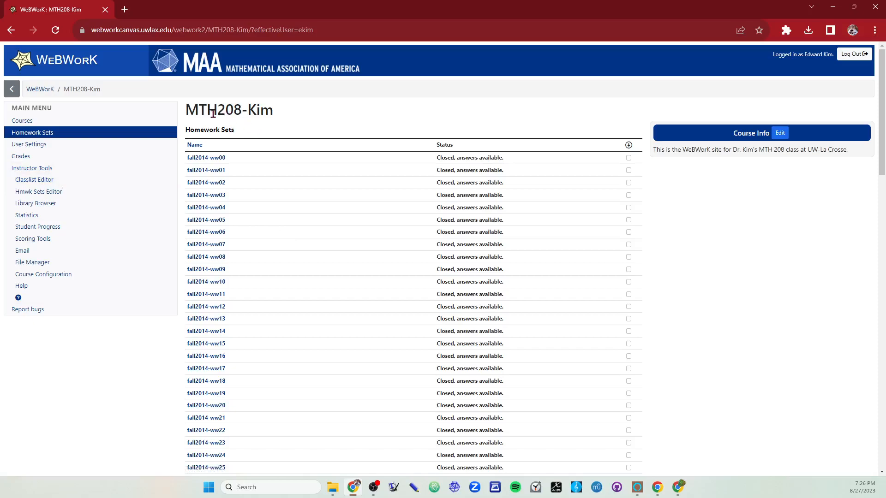
pyautogui.scroll(-10, 236, 319)
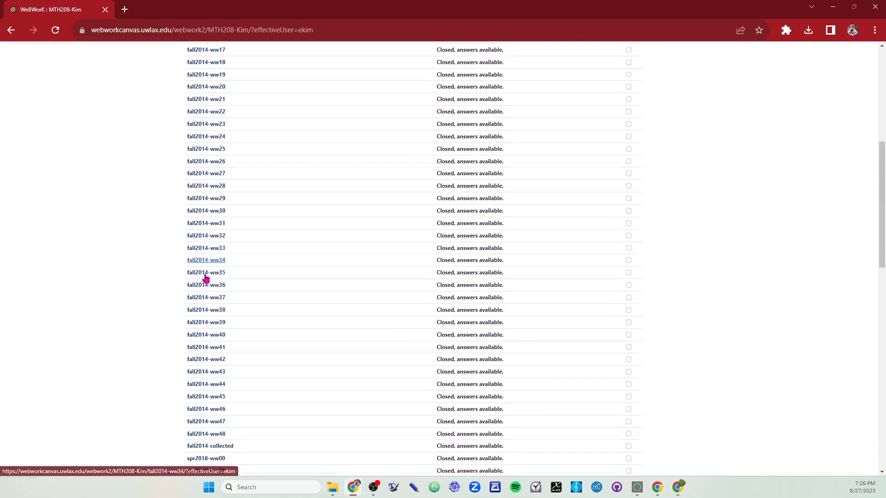
pyautogui.scroll(10, 203, 333)
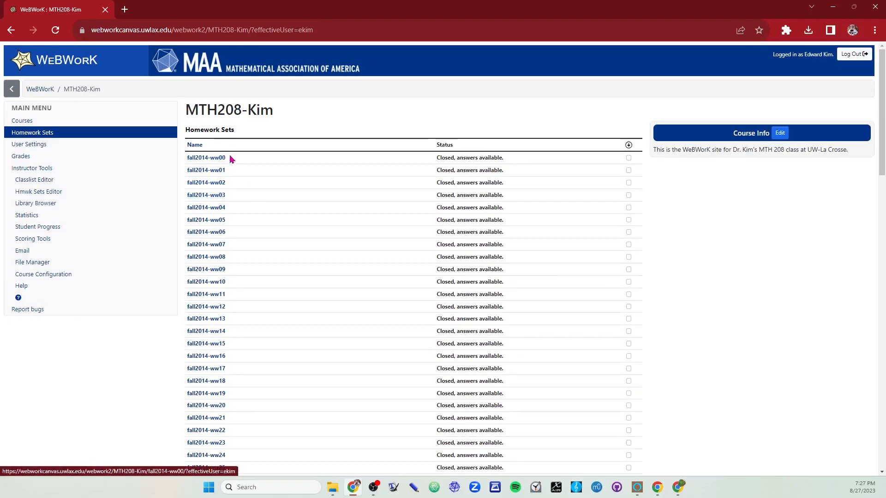
pyautogui.click(62, 196)
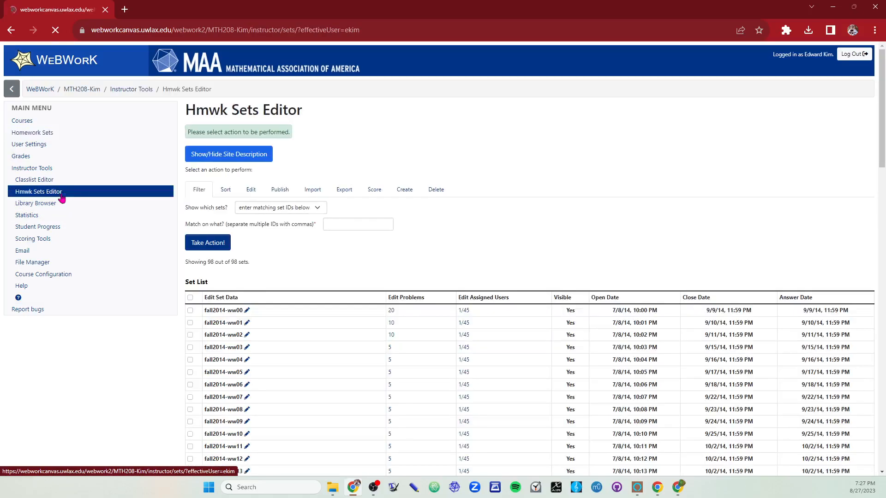
pyautogui.scroll(-18, 300, 385)
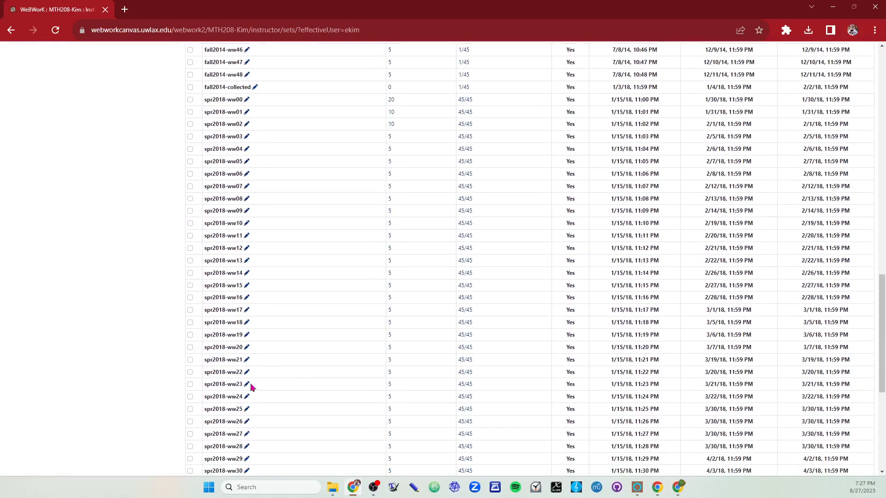
pyautogui.scroll(20, 176, 399)
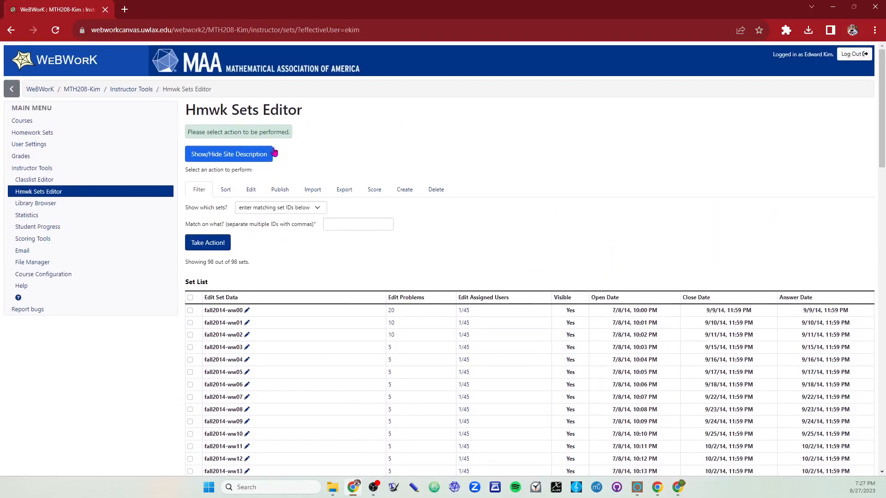
# Step: Mark the homework sets spr2018-ww46 back through spr2018-ww36 at the end of the set list
pyautogui.scroll(-1, 272, 395)
pyautogui.scroll(-20, 272, 395)
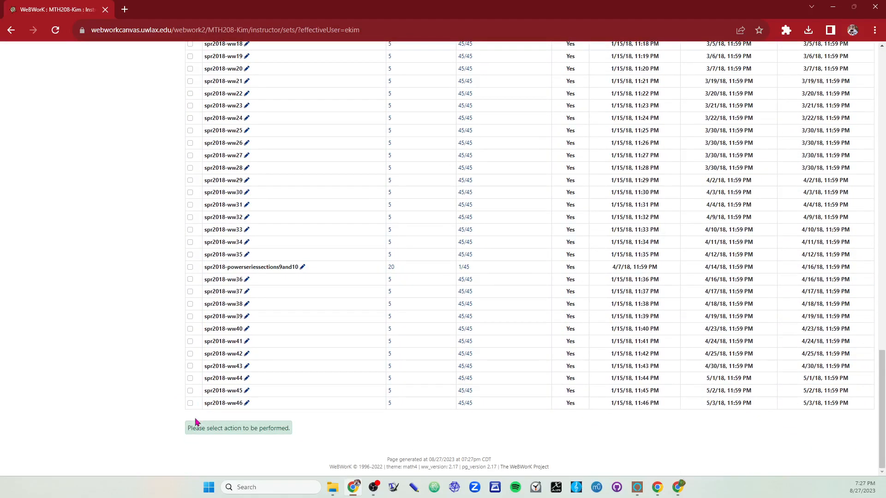
pyautogui.click(190, 403)
pyautogui.click(190, 390)
pyautogui.click(191, 378)
pyautogui.click(190, 366)
pyautogui.click(191, 354)
pyautogui.click(190, 341)
pyautogui.click(190, 328)
pyautogui.click(190, 316)
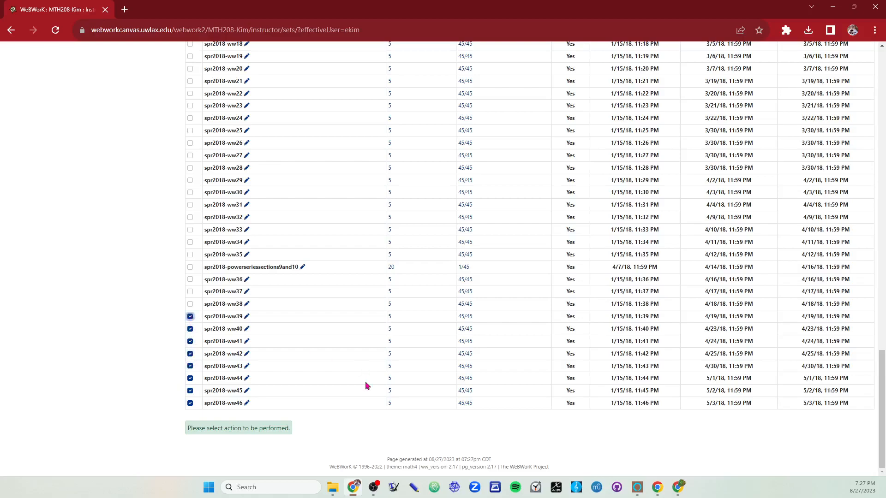
pyautogui.click(190, 303)
pyautogui.click(191, 291)
pyautogui.click(190, 280)
# Step: Add sets spr2018-ww35 back through spr2018-ww27 to the selection, leaving out spr2018-powerseriessections9and10
pyautogui.scroll(1, 291, 276)
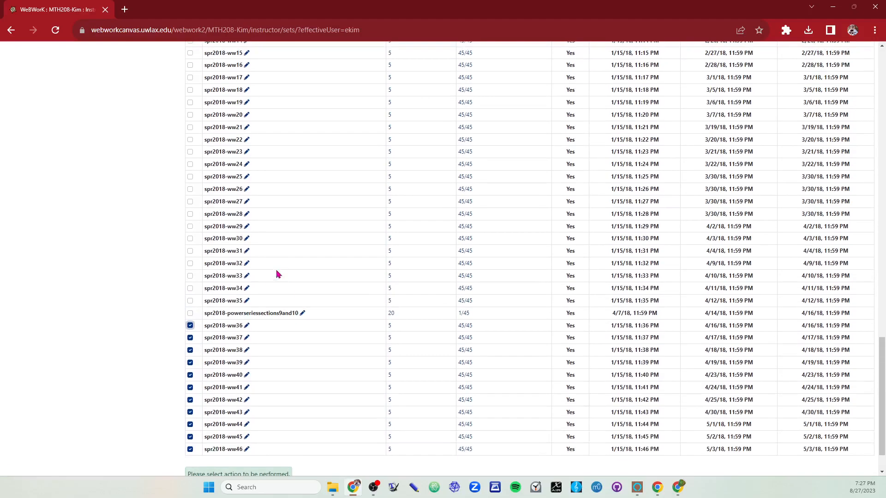
pyautogui.click(190, 300)
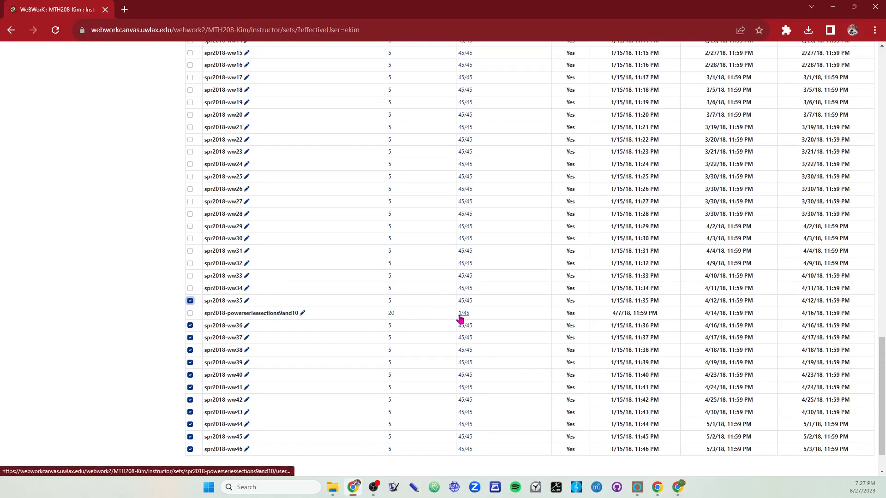
pyautogui.click(190, 288)
pyautogui.click(191, 275)
pyautogui.click(190, 263)
pyautogui.click(190, 250)
pyautogui.click(190, 238)
pyautogui.click(190, 226)
pyautogui.click(190, 213)
pyautogui.click(190, 201)
# Step: Add sets spr2018-ww26 back through spr2018-ww22 to the selection
pyautogui.scroll(1, 193, 224)
pyautogui.click(191, 236)
pyautogui.click(190, 223)
pyautogui.click(190, 211)
pyautogui.click(189, 198)
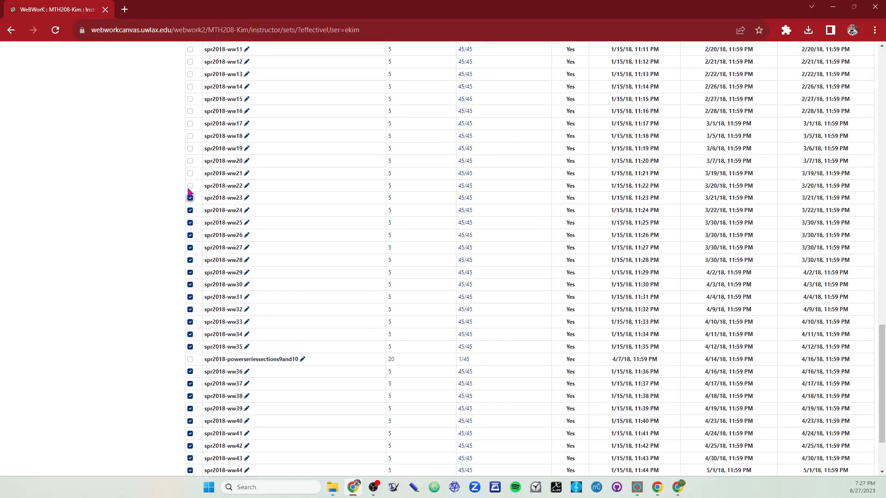
pyautogui.click(190, 186)
# Step: Add sets spr2018-ww21 back through spr2018-ww15 to the selection
pyautogui.scroll(1, 191, 199)
pyautogui.click(190, 220)
pyautogui.click(190, 207)
pyautogui.click(190, 194)
pyautogui.click(190, 182)
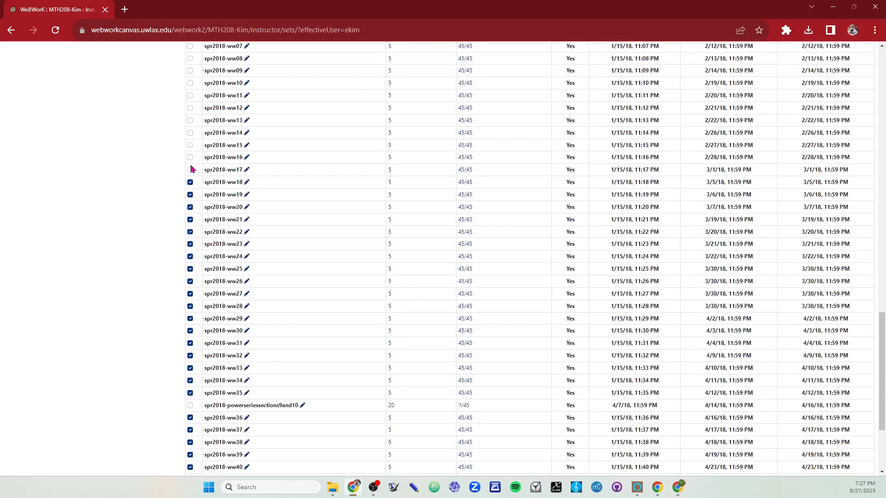
pyautogui.click(190, 170)
pyautogui.click(190, 157)
pyautogui.click(190, 145)
# Step: Add sets spr2018-ww14 back through spr2018-ww09 to the selection
pyautogui.scroll(2, 189, 203)
pyautogui.click(190, 225)
pyautogui.click(190, 212)
pyautogui.click(190, 200)
pyautogui.click(190, 175)
pyautogui.click(190, 163)
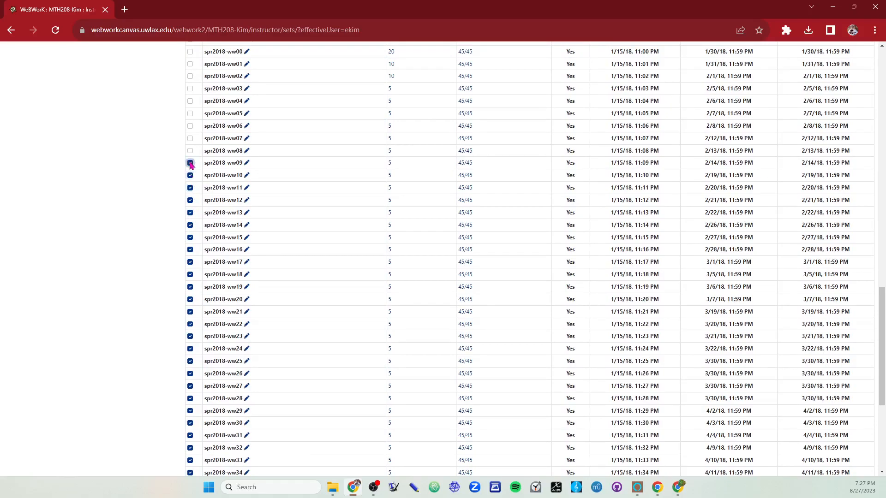
# Step: Add sets spr2018-ww08 back through spr2018-ww00 to the selection
pyautogui.scroll(1, 193, 175)
pyautogui.click(190, 197)
pyautogui.click(190, 184)
pyautogui.click(190, 172)
pyautogui.click(190, 159)
pyautogui.click(190, 146)
pyautogui.click(190, 135)
pyautogui.click(190, 121)
pyautogui.click(190, 111)
pyautogui.click(190, 98)
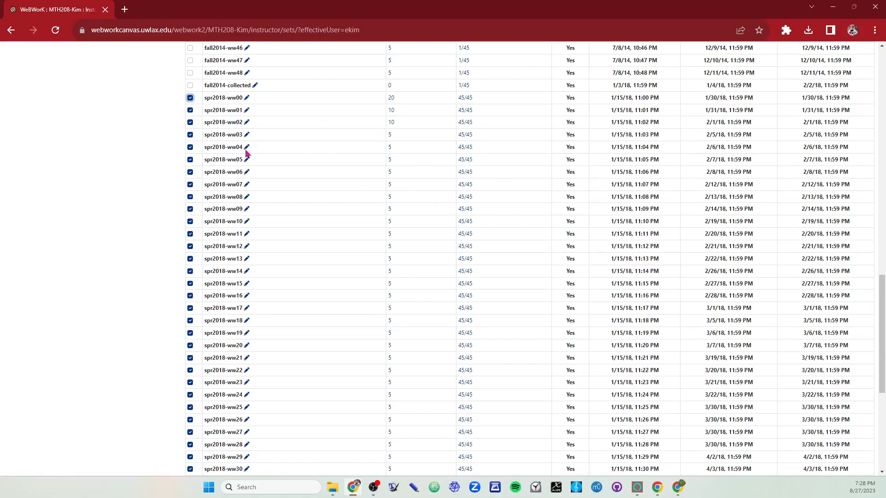
# Step: Export only the selected sets and confirm saving the export
pyautogui.scroll(18, 209, 166)
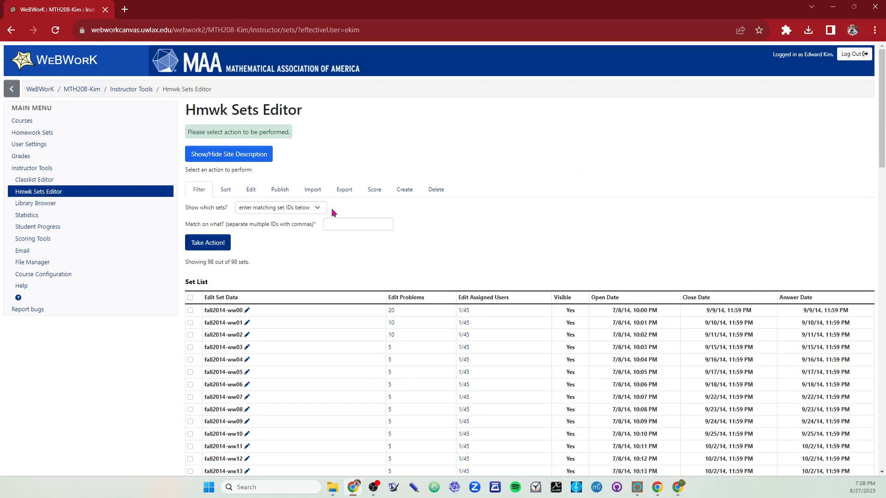
pyautogui.scroll(-15, 253, 306)
pyautogui.scroll(14, 270, 326)
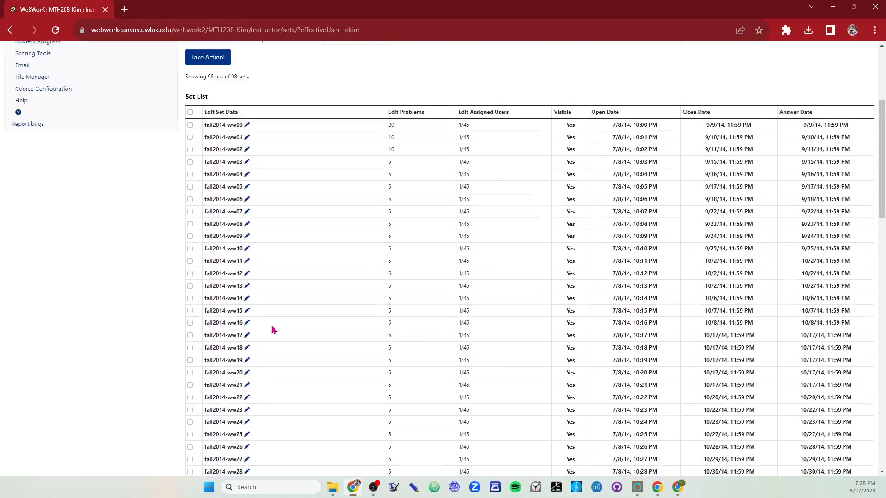
pyautogui.scroll(-2, 333, 199)
pyautogui.click(343, 97)
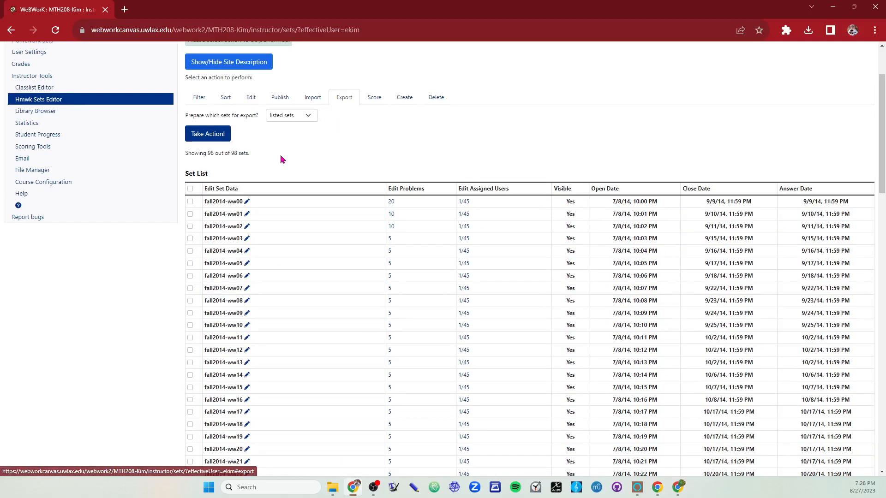
pyautogui.click(302, 121)
pyautogui.click(292, 141)
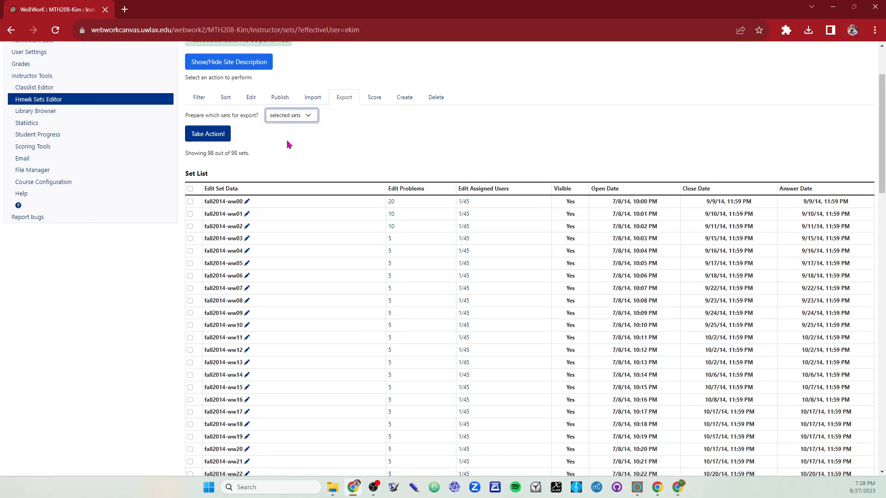
pyautogui.click(218, 140)
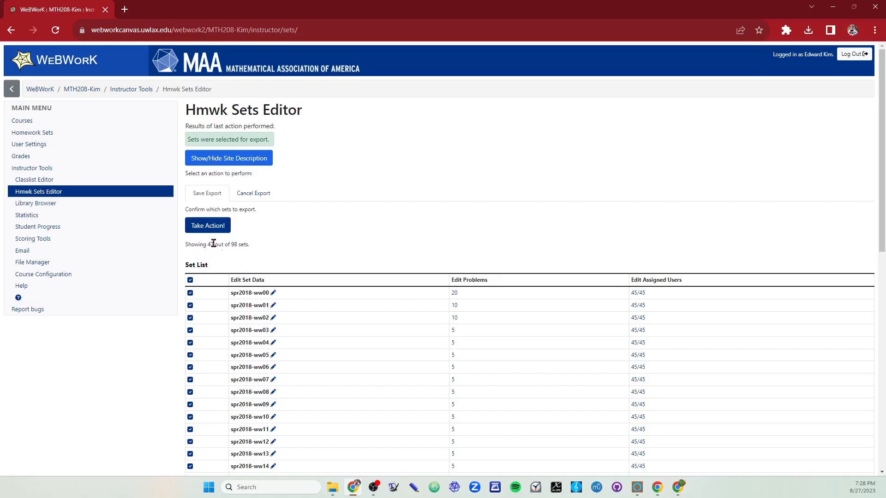
pyautogui.click(209, 229)
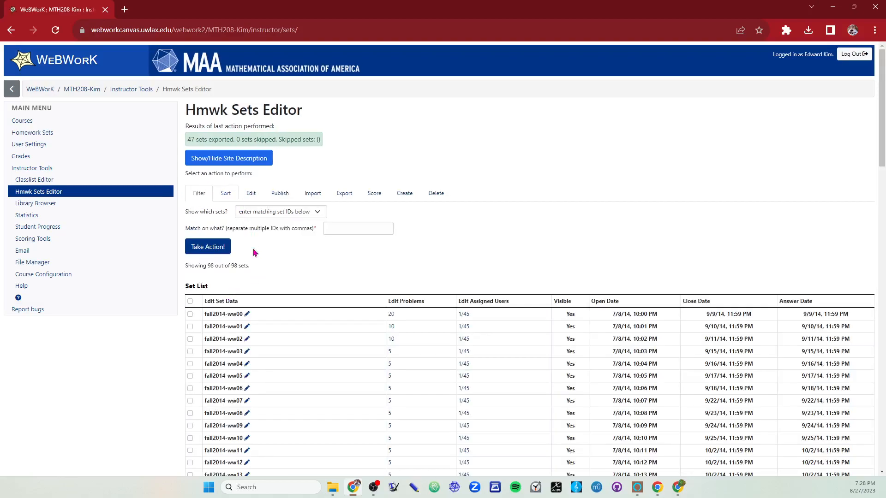
# Step: Open the course's File Manager and find the setspr2018 definition files in the templates folder
pyautogui.scroll(-20, 209, 331)
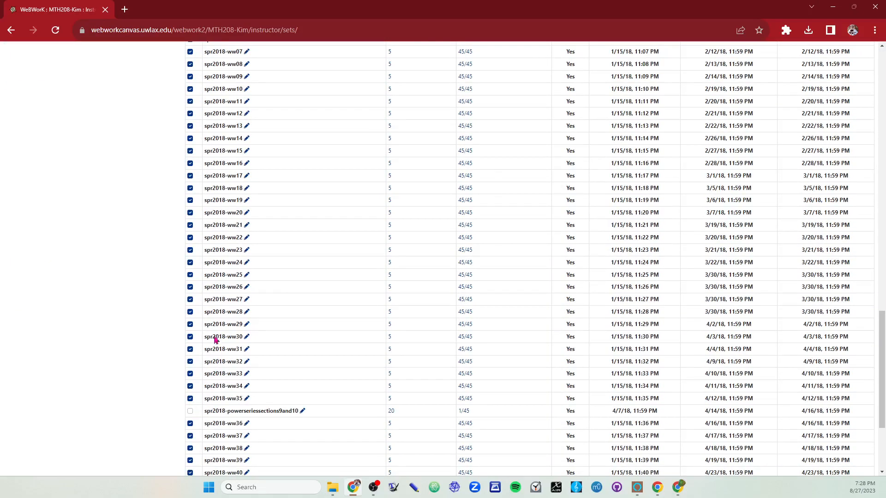
pyautogui.scroll(4, 208, 299)
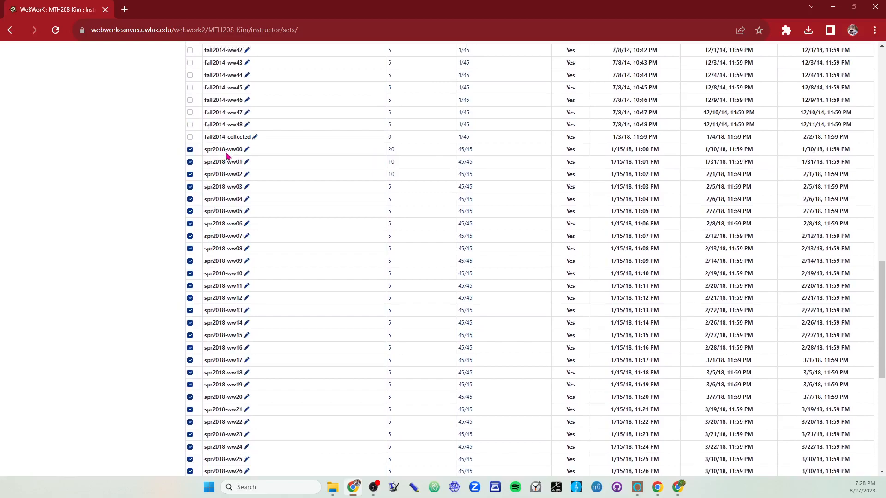
pyautogui.scroll(17, 228, 276)
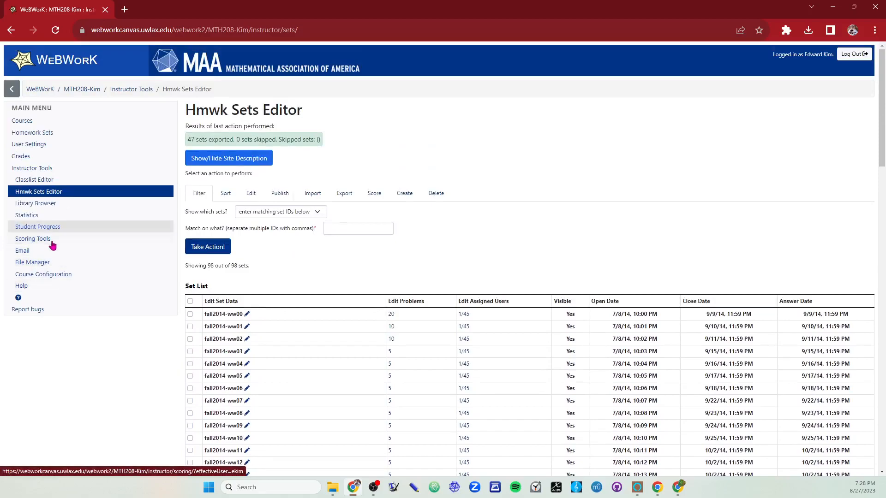
pyautogui.click(37, 262)
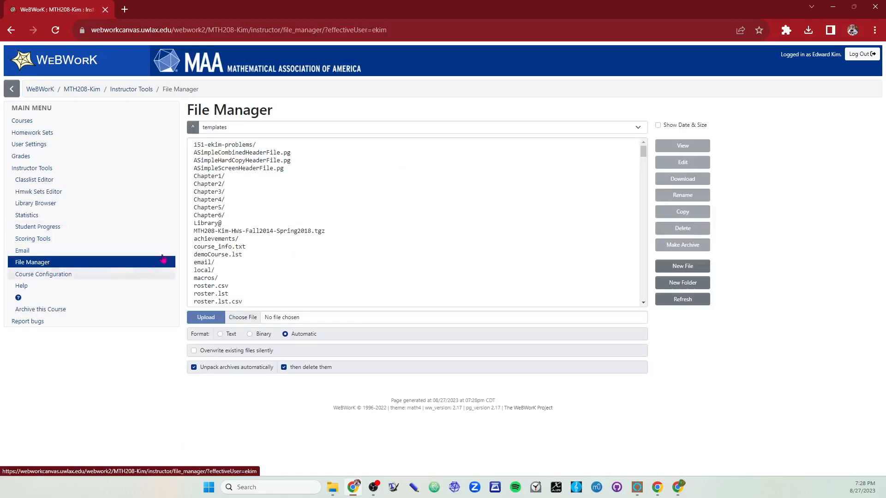
pyautogui.scroll(-10, 267, 242)
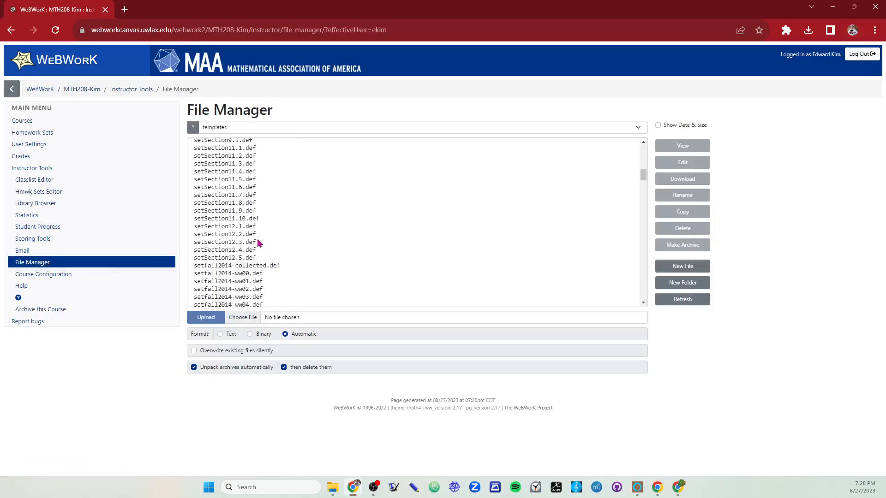
pyautogui.scroll(-10, 226, 192)
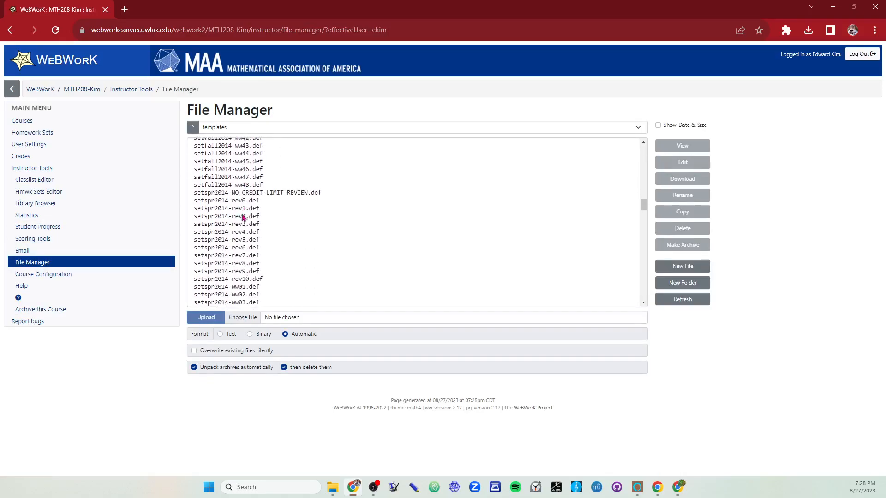
pyautogui.scroll(-10, 237, 211)
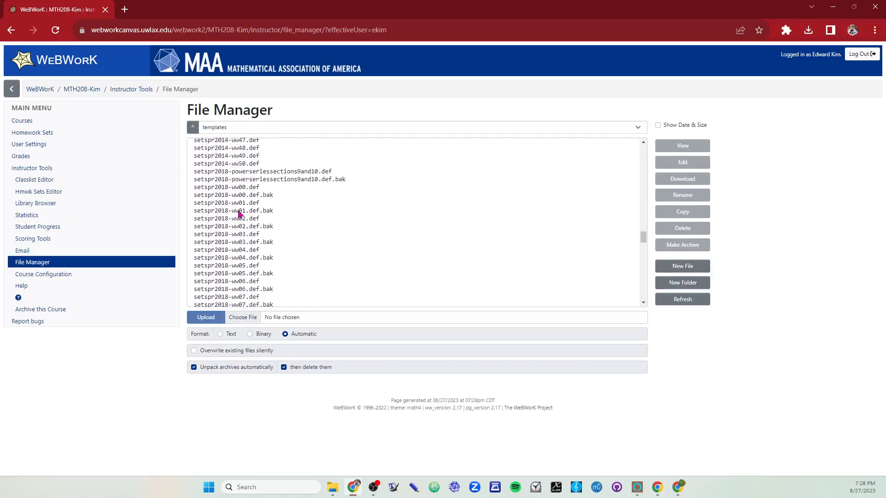
pyautogui.click(236, 188)
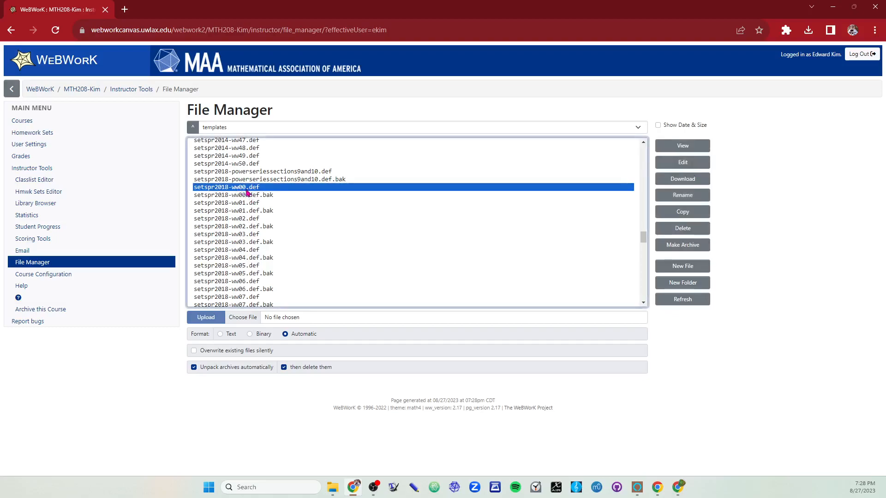
pyautogui.click(271, 196)
pyautogui.click(278, 189)
pyautogui.keyDown('ctrl'); pyautogui.click(251, 204); pyautogui.keyUp('ctrl')
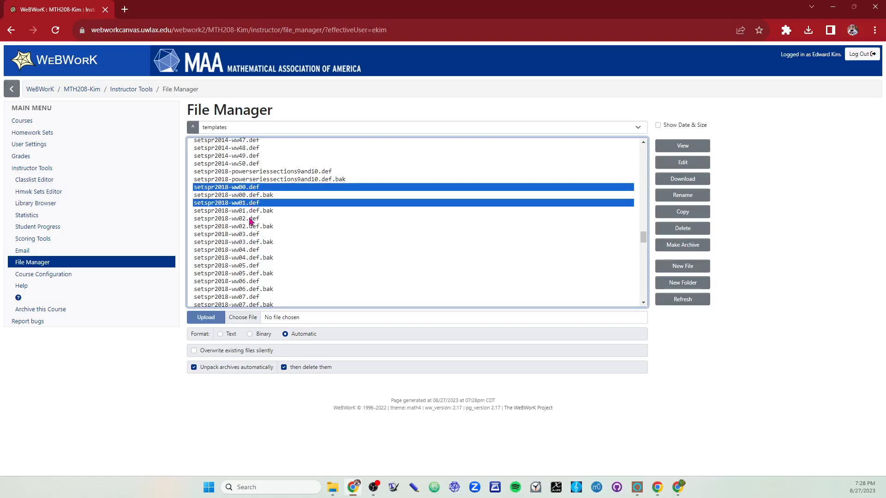
pyautogui.keyDown('ctrl'); pyautogui.click(250, 219); pyautogui.keyUp('ctrl')
pyautogui.click(141, 361)
pyautogui.click(232, 220)
pyautogui.click(233, 198)
# Step: Select the whole range of files from setspr2018-ww00.def to setspr2018-ww46.def.bak and check the selection
pyautogui.click(238, 190)
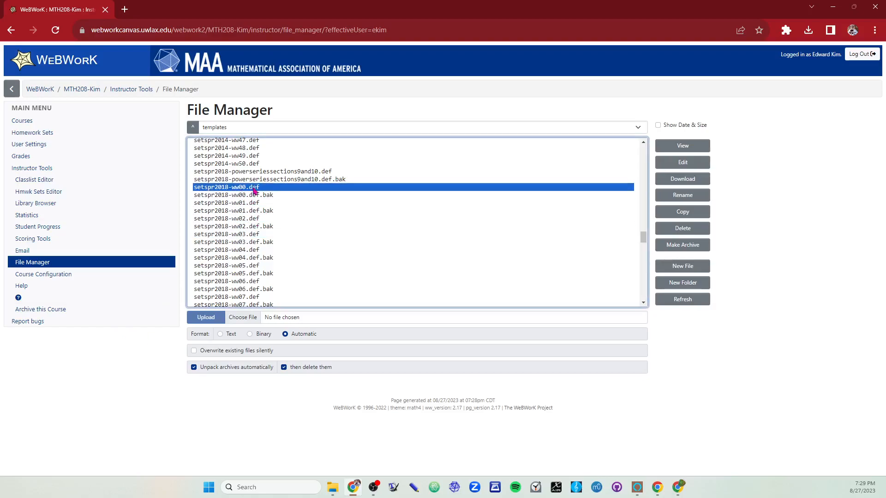
pyautogui.scroll(-11, 270, 238)
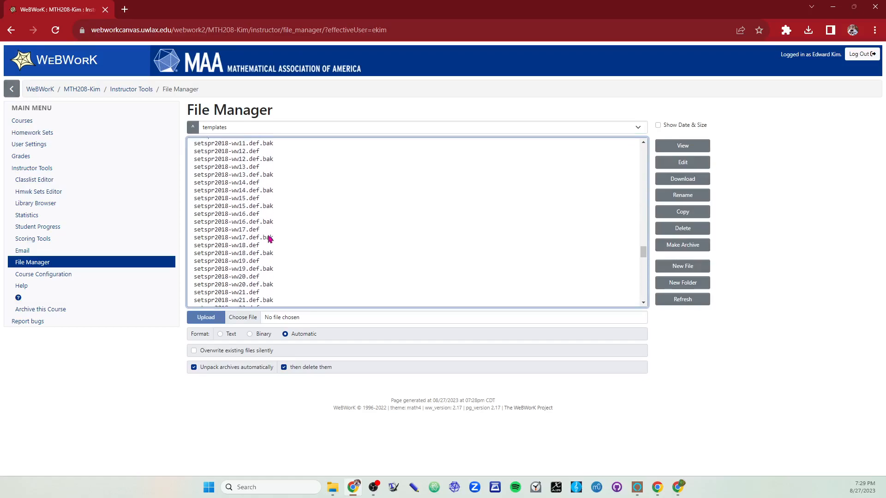
pyautogui.scroll(-5, 270, 239)
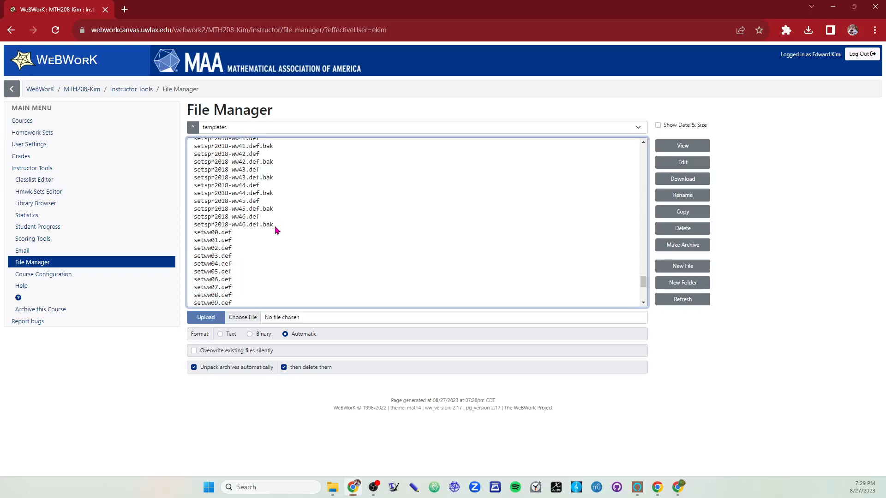
pyautogui.keyDown('shift'); pyautogui.click(272, 224); pyautogui.keyUp('shift')
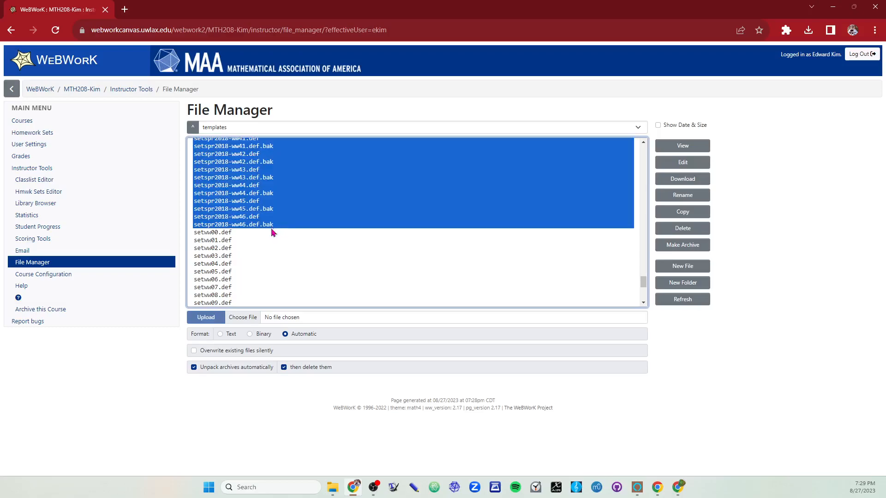
pyautogui.scroll(2, 290, 249)
pyautogui.scroll(2, 290, 250)
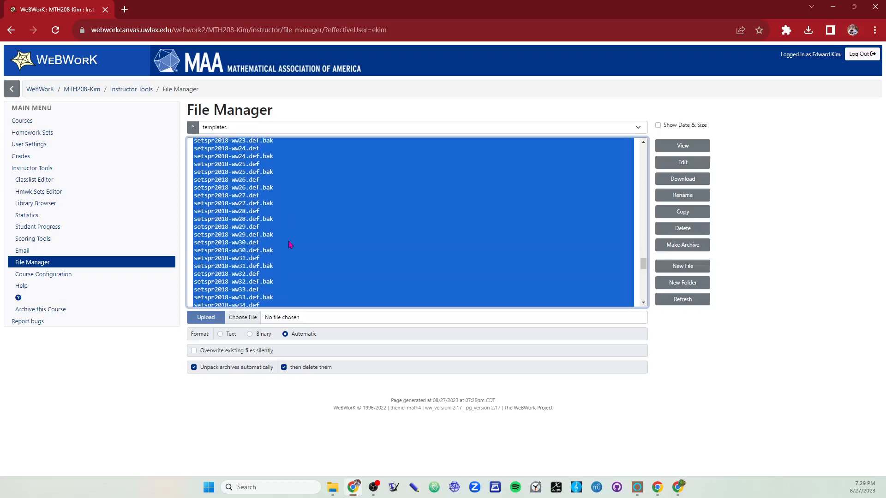
pyautogui.scroll(-4, 290, 245)
pyautogui.scroll(3, 291, 243)
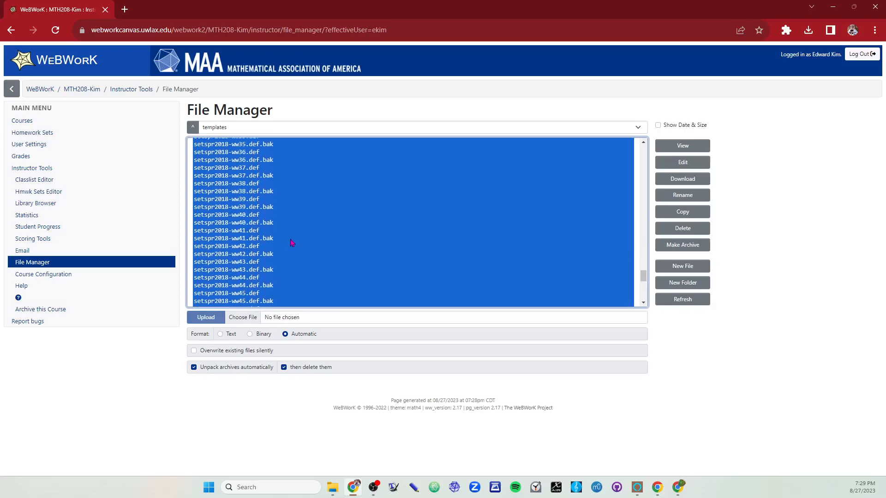
# Step: Check the selected setspr2018 definition files and make an archive of them
pyautogui.scroll(6, 292, 241)
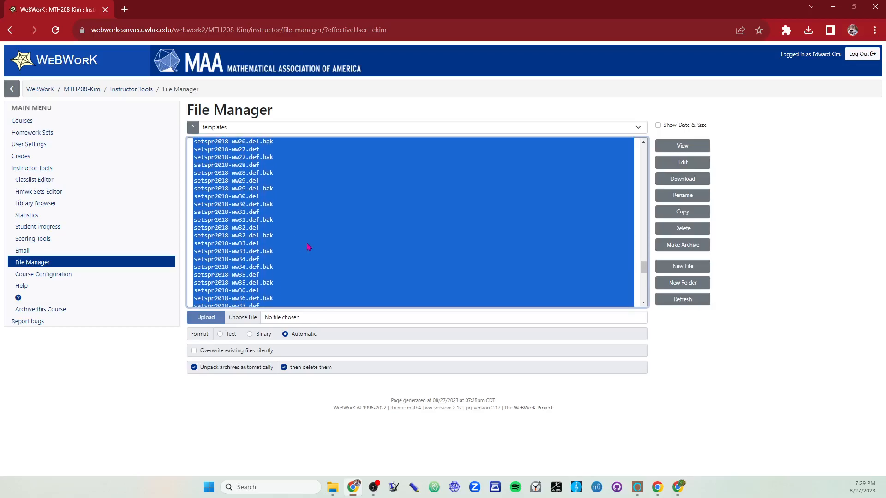
pyautogui.scroll(6, 284, 202)
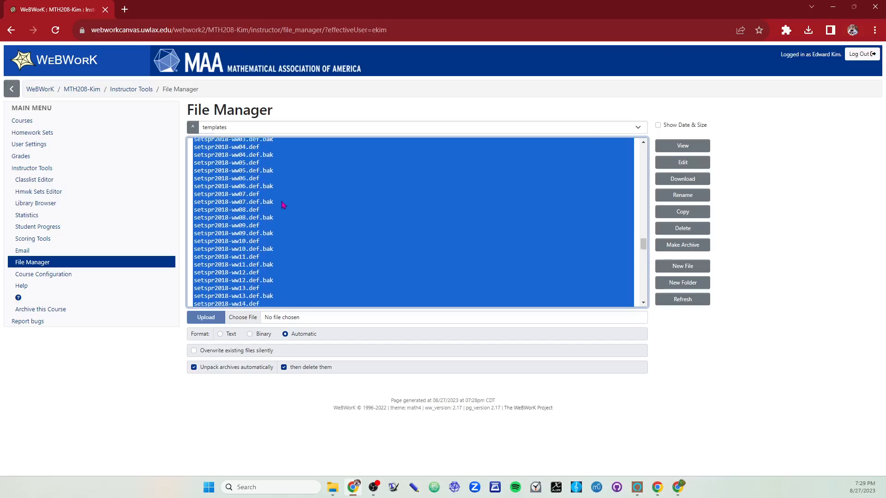
pyautogui.scroll(-2, 283, 203)
pyautogui.click(688, 249)
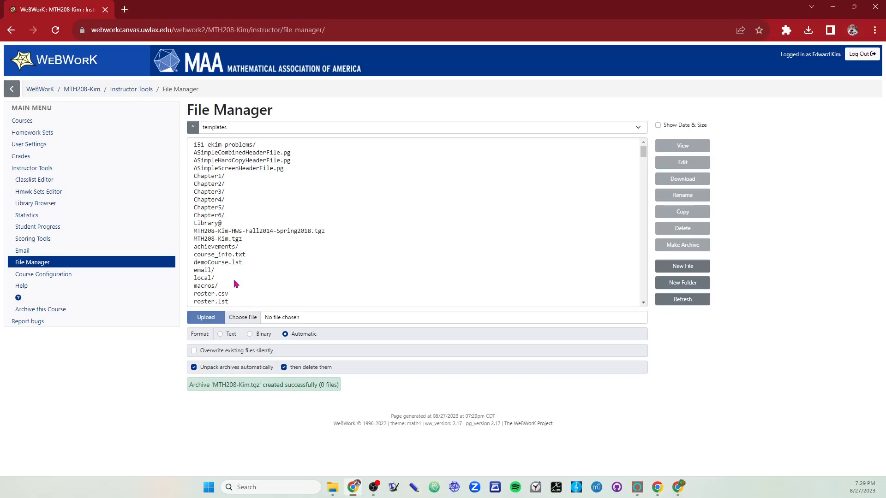
# Step: Browse the templates folder for the spr2018 definition files and open setspr2018-ww12.def for viewing
pyautogui.click(247, 239)
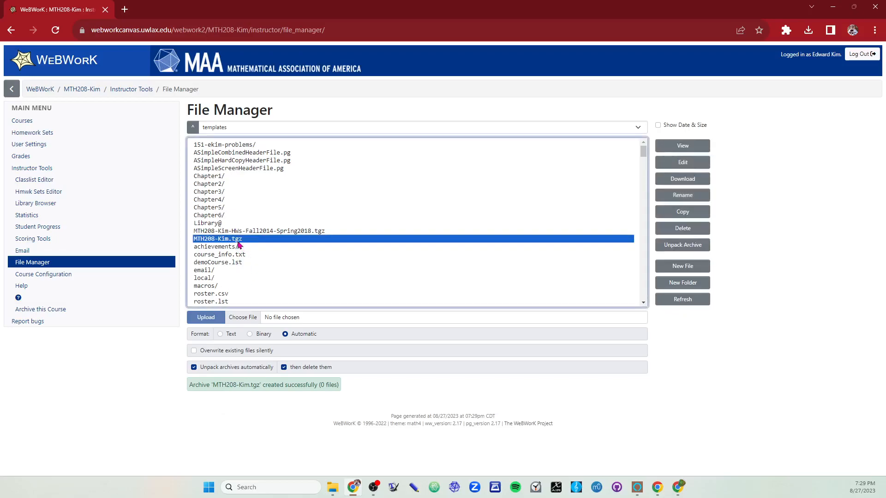
pyautogui.scroll(-5, 238, 249)
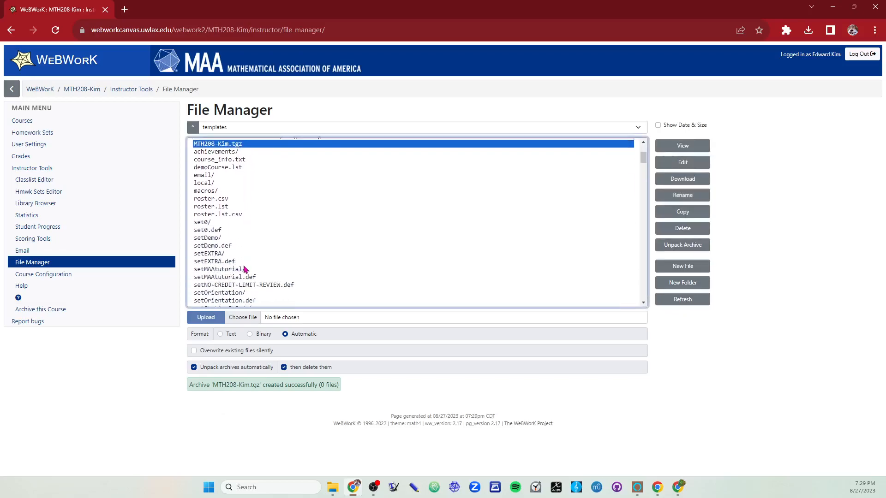
pyautogui.scroll(-10, 235, 249)
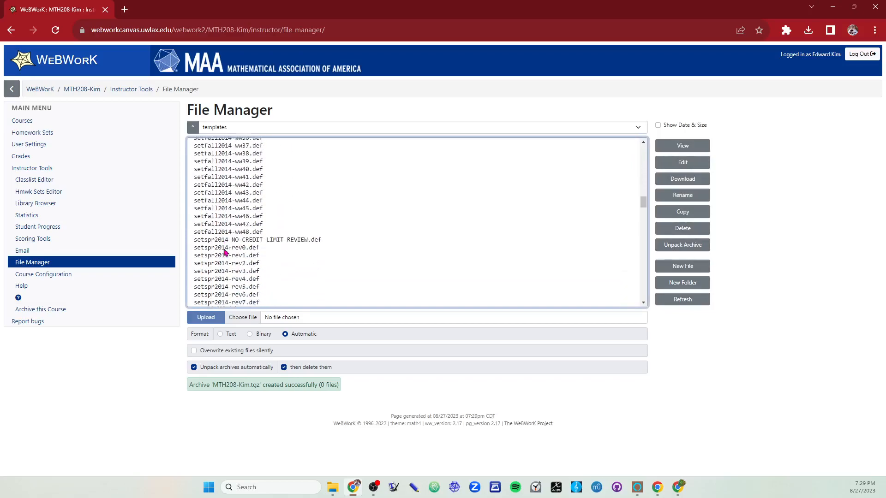
pyautogui.scroll(-10, 317, 239)
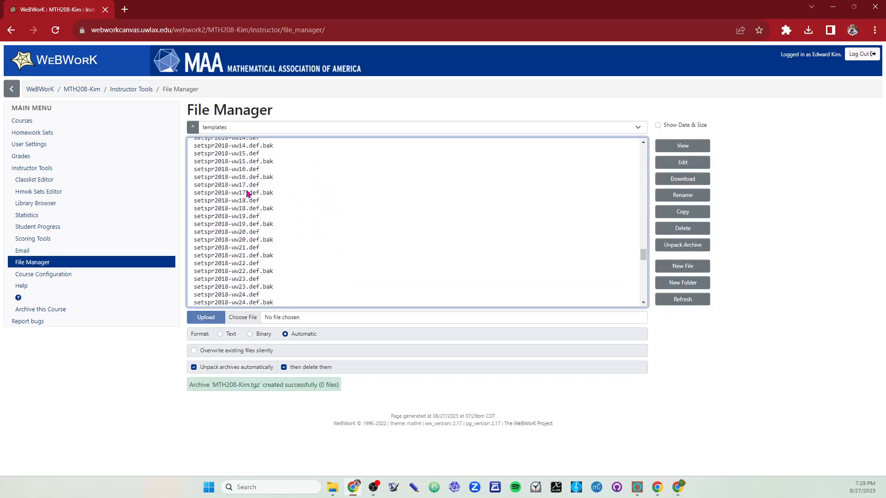
pyautogui.scroll(15, 255, 205)
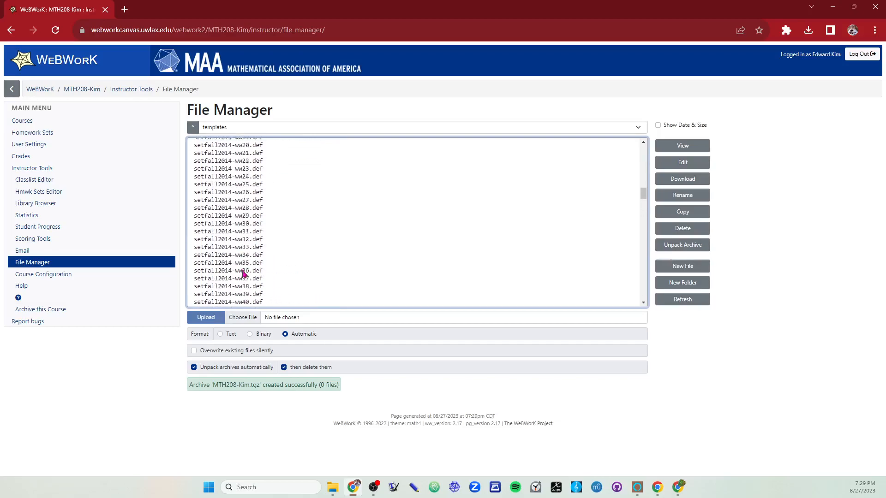
pyautogui.scroll(5, 251, 287)
pyautogui.scroll(3, 251, 286)
pyautogui.scroll(-20, 240, 276)
pyautogui.scroll(-6, 222, 260)
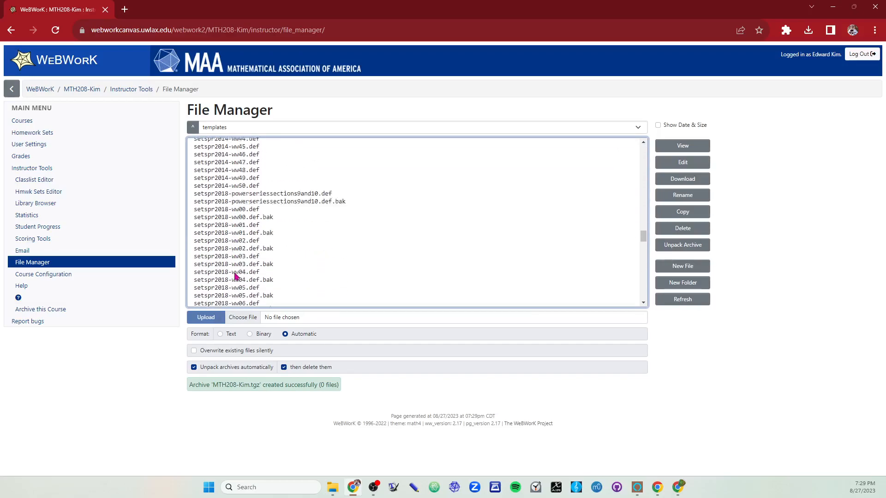
pyautogui.click(241, 198)
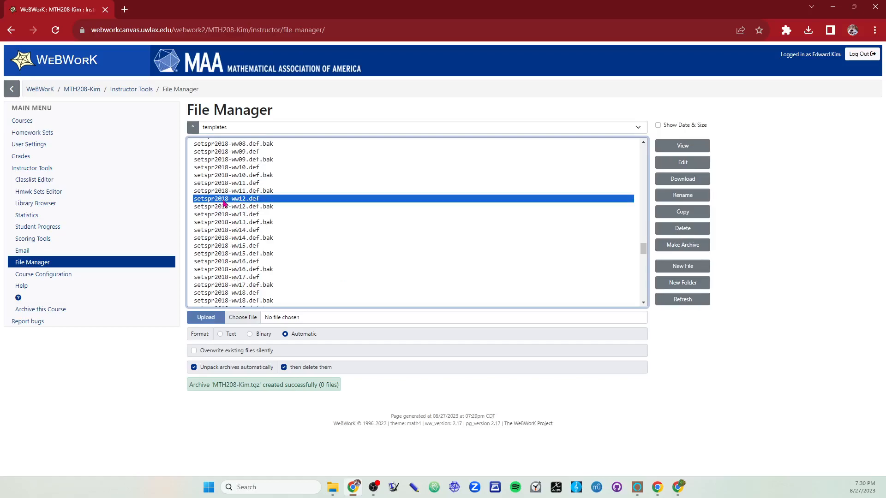
pyautogui.doubleClick(226, 200)
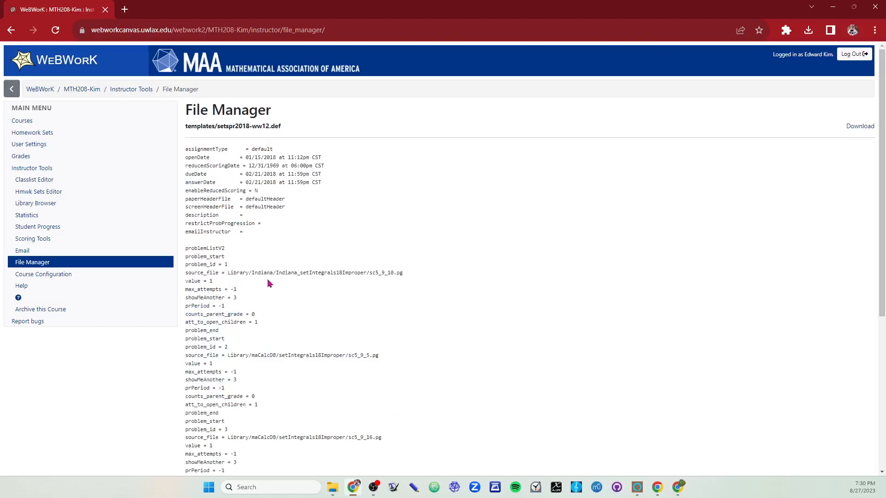
# Step: Examine the problem entries and their source_file library paths in setspr2018-ww12.def
pyautogui.scroll(-2, 232, 193)
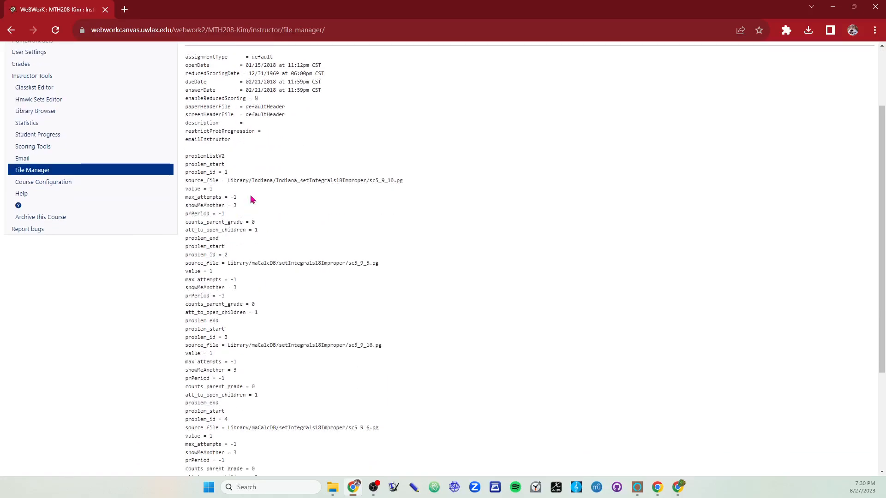
pyautogui.moveTo(231, 181); pyautogui.dragTo(405, 184)
pyautogui.click(241, 183)
pyautogui.click(269, 181)
pyautogui.click(405, 184)
pyautogui.scroll(-3, 353, 271)
pyautogui.scroll(5, 301, 297)
pyautogui.scroll(-3, 286, 302)
pyautogui.scroll(3, 272, 275)
pyautogui.scroll(-5, 252, 192)
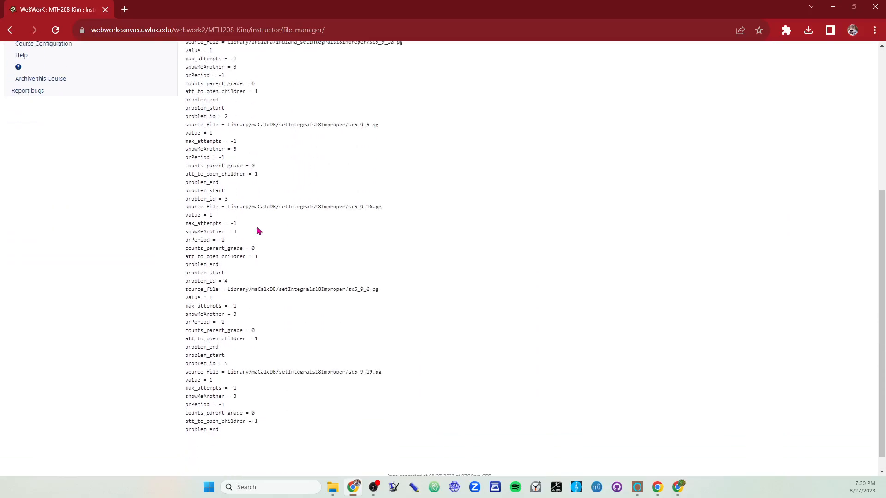
pyautogui.scroll(5, 265, 310)
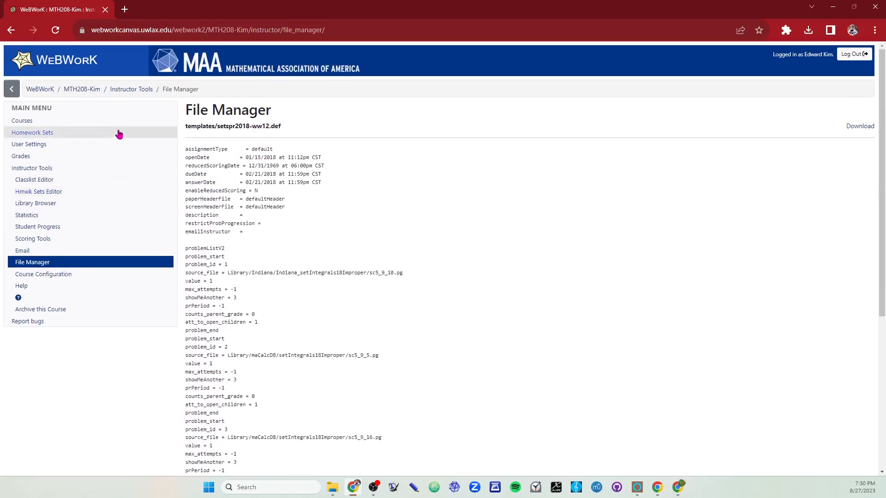
# Step: Return to the file list and download the newly created MTH208 .tgz archive
pyautogui.click(12, 30)
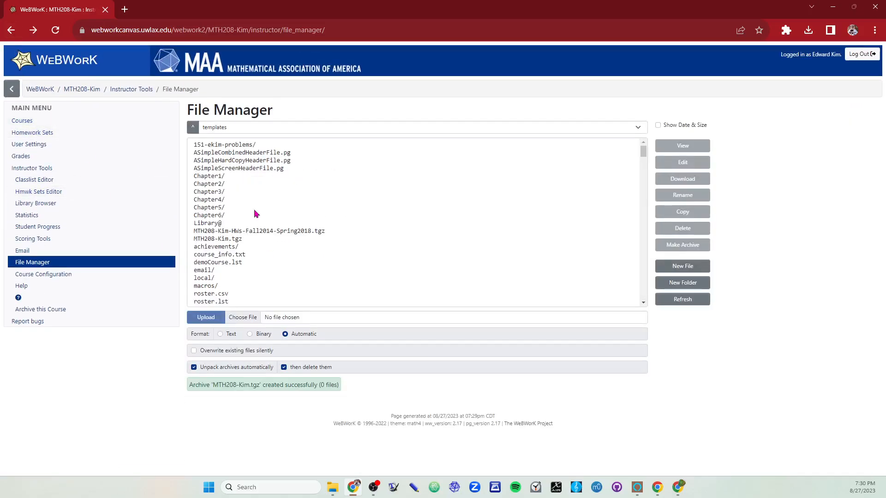
pyautogui.click(241, 239)
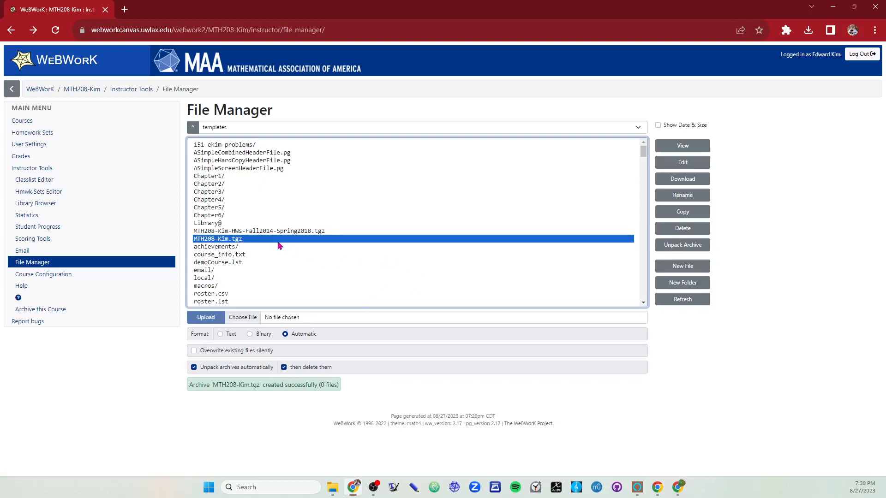
pyautogui.click(682, 179)
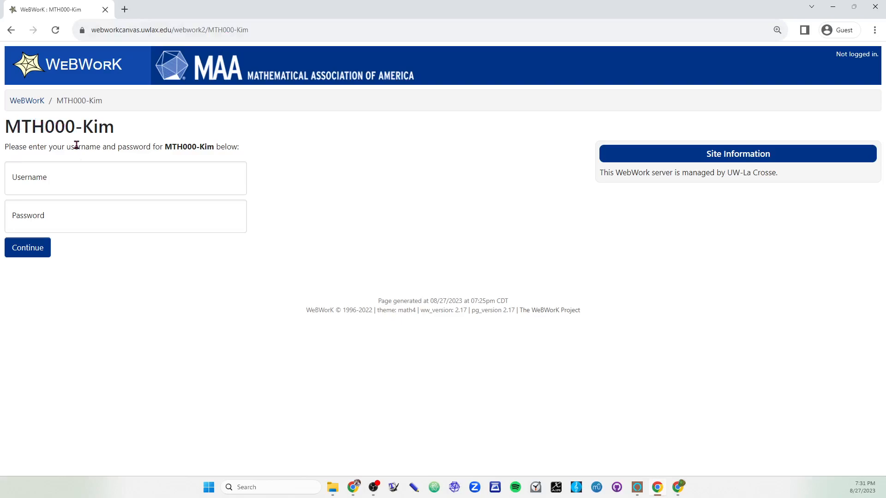
# Step: Log in to the MTH000 course by entering the instructor's username and the account password
pyautogui.click(93, 179)
pyautogui.press('Tab')
pyautogui.write('**')
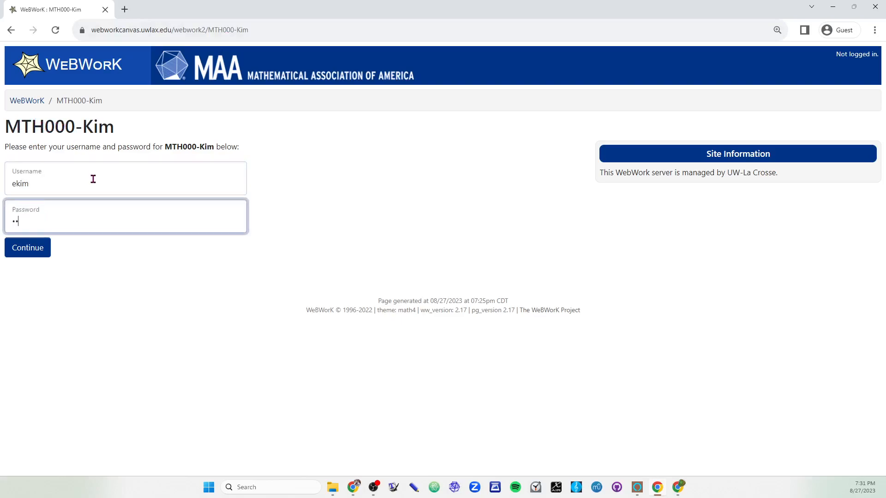
pyautogui.click(30, 253)
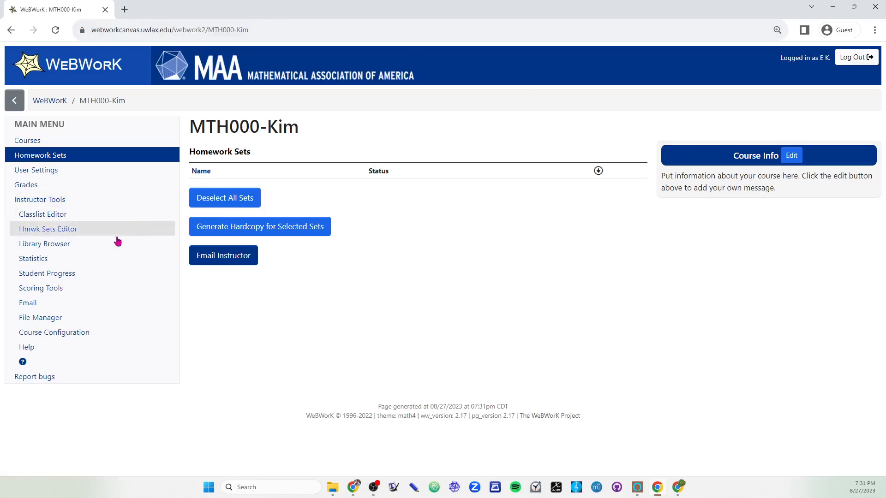
# Step: Check the MTH000 course's class list and open the course's File Manager
pyautogui.click(69, 216)
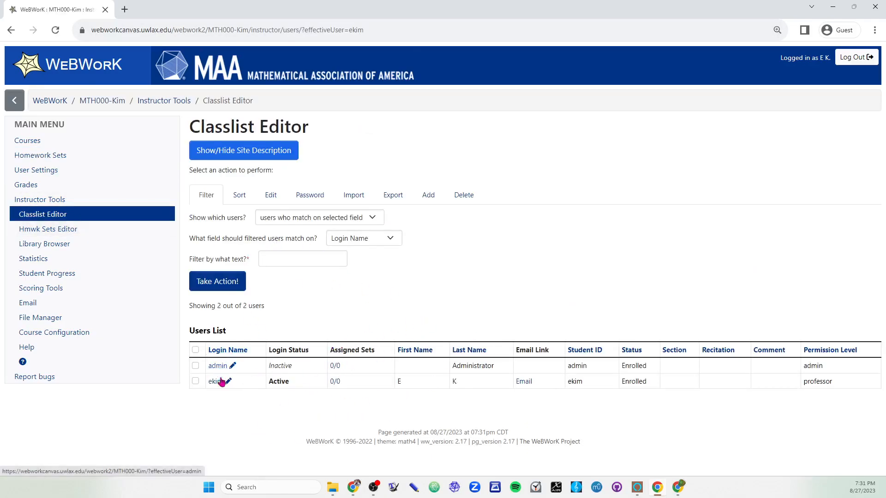
pyautogui.click(46, 228)
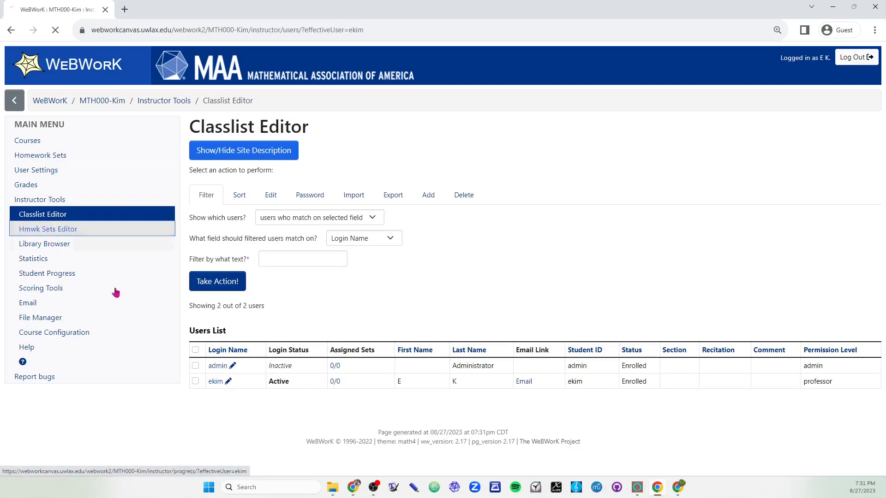
pyautogui.click(63, 319)
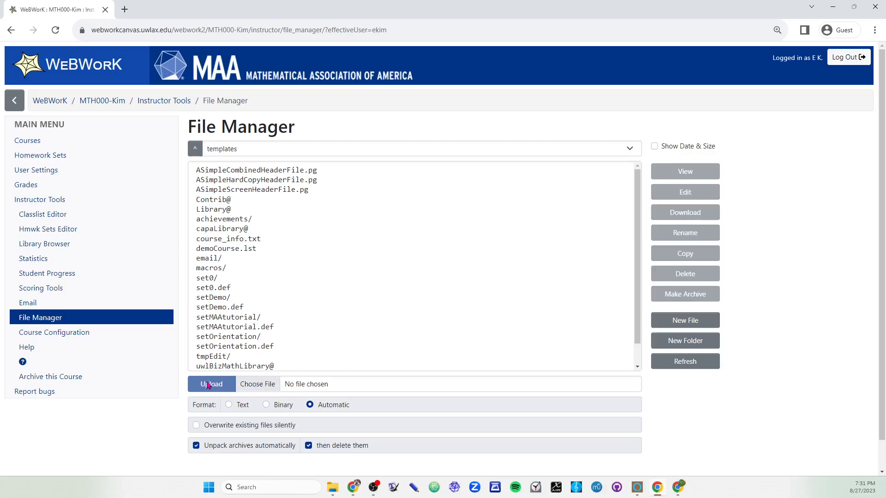
# Step: Upload the downloaded MTH208 .tgz archive to the MTH000 course's templates folder
pyautogui.click(256, 388)
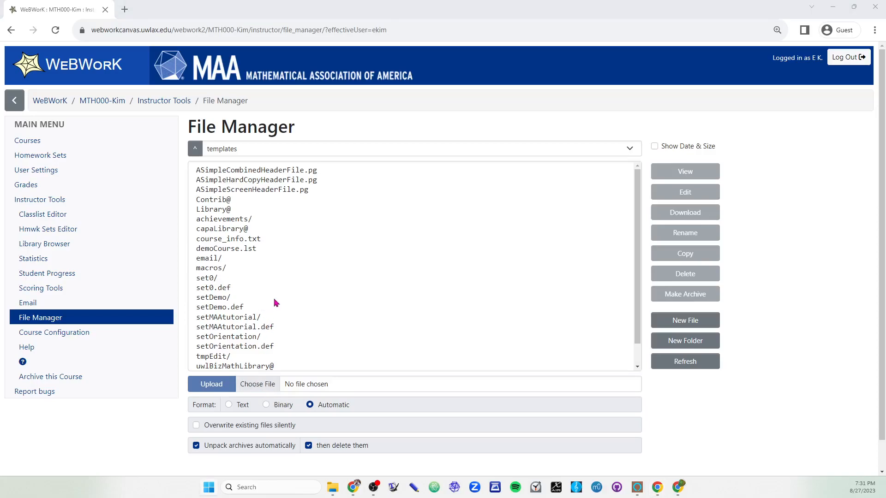
pyautogui.click(157, 432)
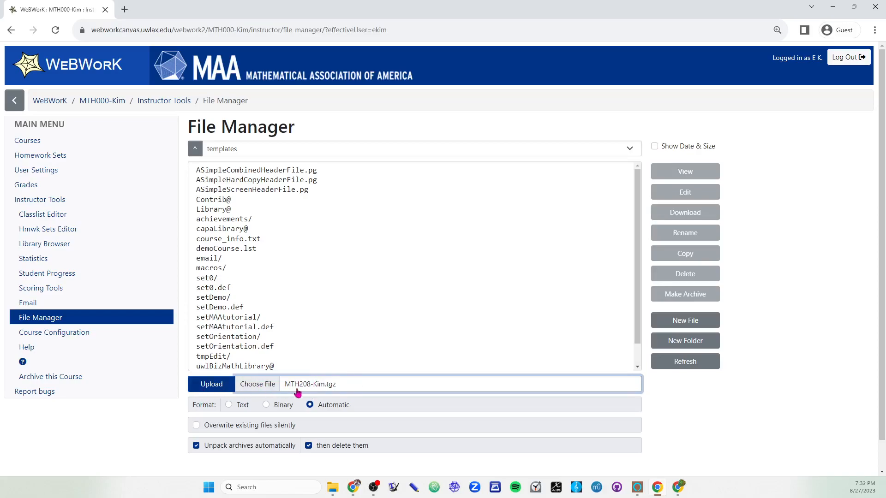
pyautogui.click(219, 388)
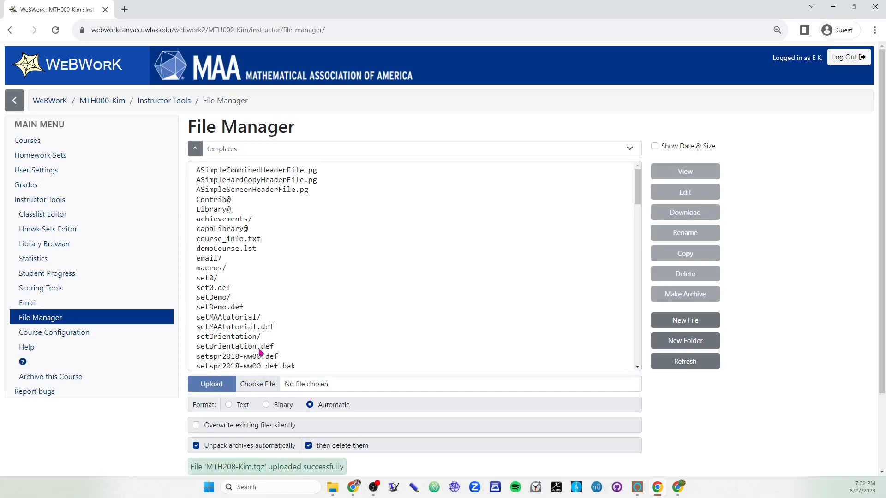
# Step: Review the setspr2018 definition files unpacked into the MTH000 templates folder, from setspr2018-ww00.def onwards
pyautogui.scroll(-1, 259, 353)
pyautogui.scroll(-1, 275, 300)
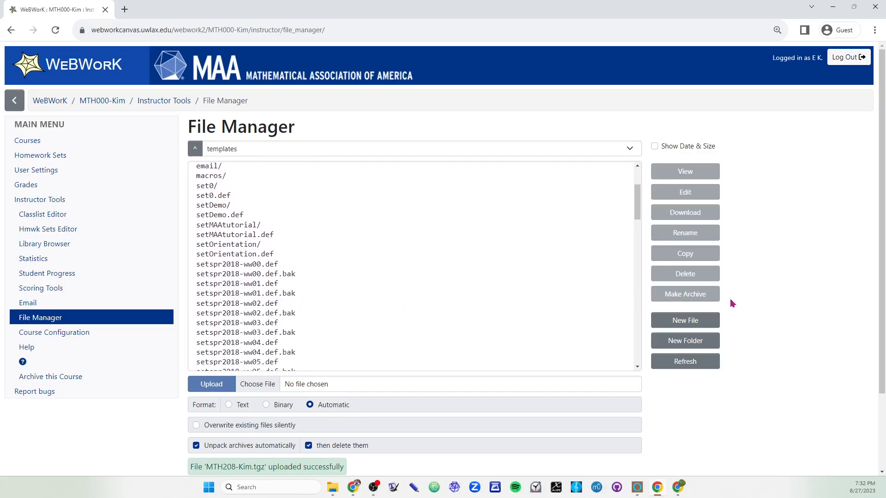
pyautogui.scroll(-1, 244, 199)
pyautogui.click(240, 217)
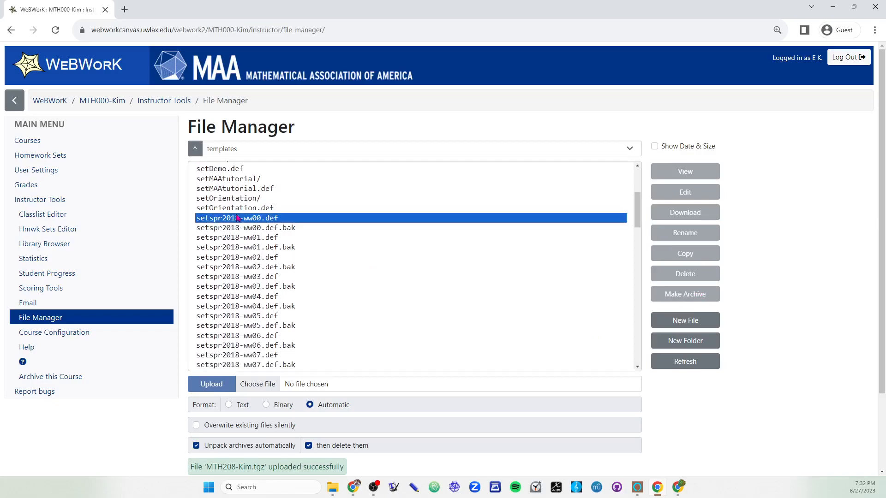
pyautogui.scroll(-6, 277, 277)
pyautogui.scroll(-10, 267, 302)
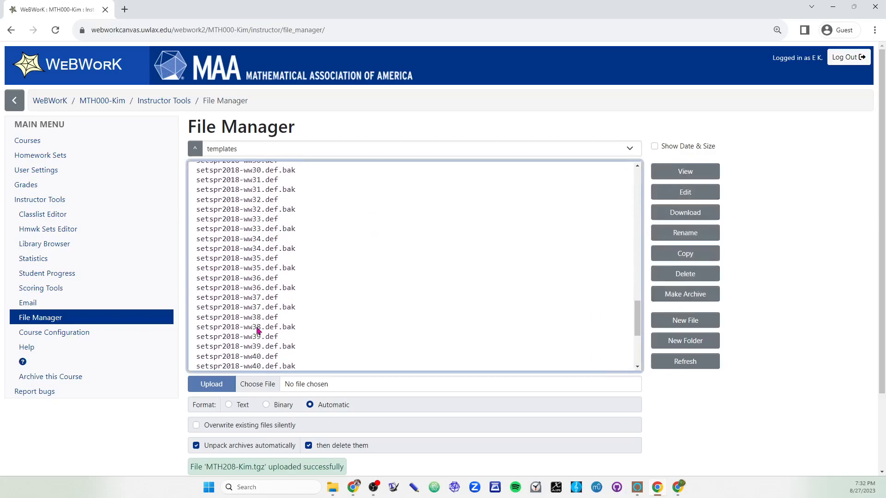
pyautogui.keyDown('shift'); pyautogui.click(262, 325); pyautogui.keyUp('shift')
pyautogui.scroll(10, 296, 299)
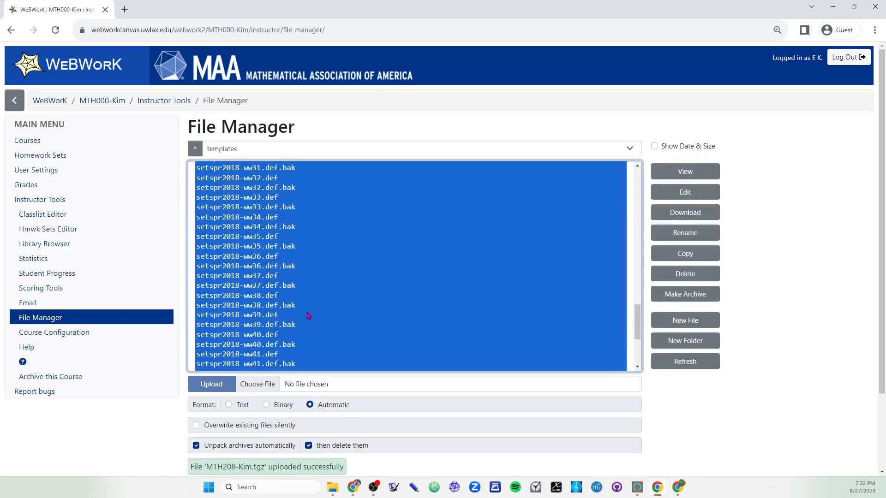
pyautogui.click(304, 318)
pyautogui.scroll(10, 288, 300)
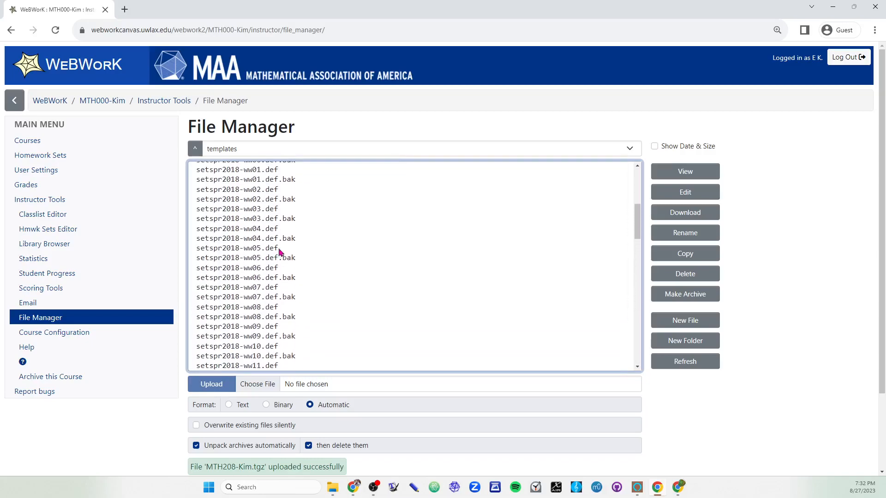
pyautogui.scroll(-1, 288, 303)
pyautogui.click(283, 275)
pyautogui.click(277, 265)
pyautogui.click(278, 285)
pyautogui.click(278, 304)
pyautogui.click(278, 323)
pyautogui.click(149, 409)
# Step: Start an import in the Hmwk Sets Editor and set it to multiple sets
pyautogui.click(70, 229)
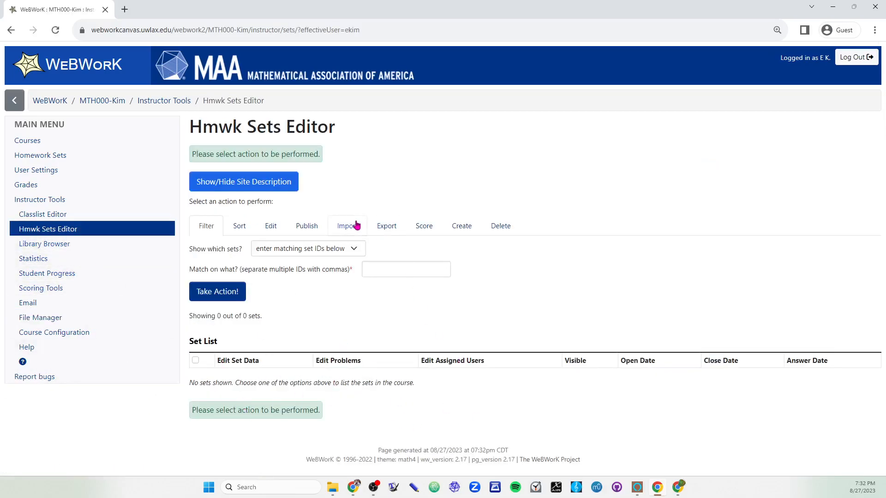
pyautogui.click(349, 227)
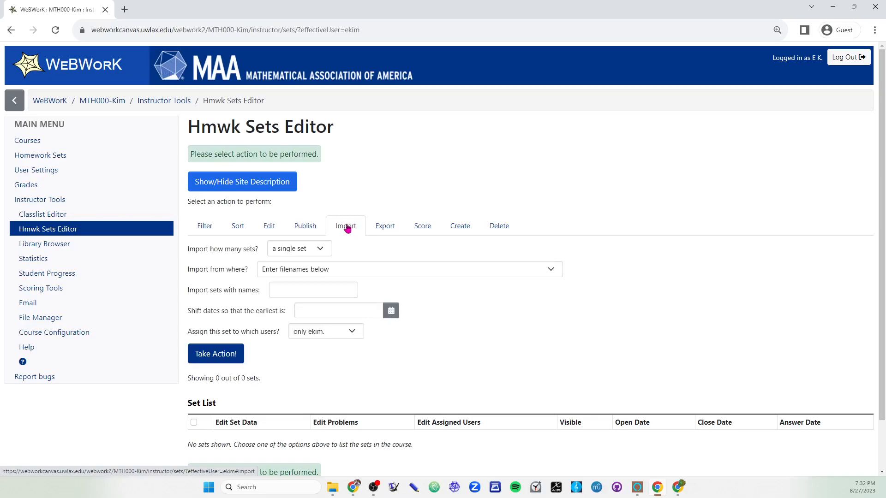
pyautogui.click(304, 253)
pyautogui.click(304, 254)
pyautogui.click(305, 253)
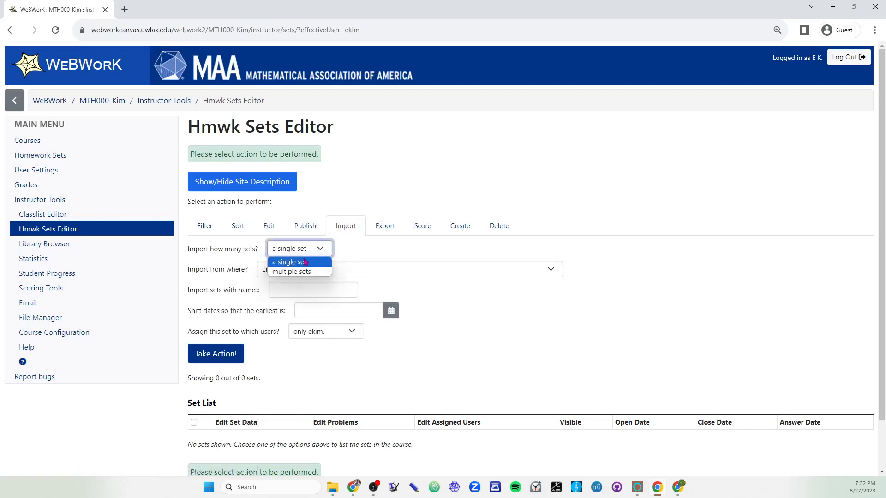
pyautogui.click(296, 271)
# Step: Import the definition files setspr2018-ww00.def through setspr2018-ww46.def together, assigning the sets only to the instructor's own account
pyautogui.click(299, 318)
pyautogui.scroll(-3, 300, 318)
pyautogui.scroll(1, 307, 283)
pyautogui.click(308, 280)
pyautogui.click(308, 275)
pyautogui.scroll(-10, 318, 311)
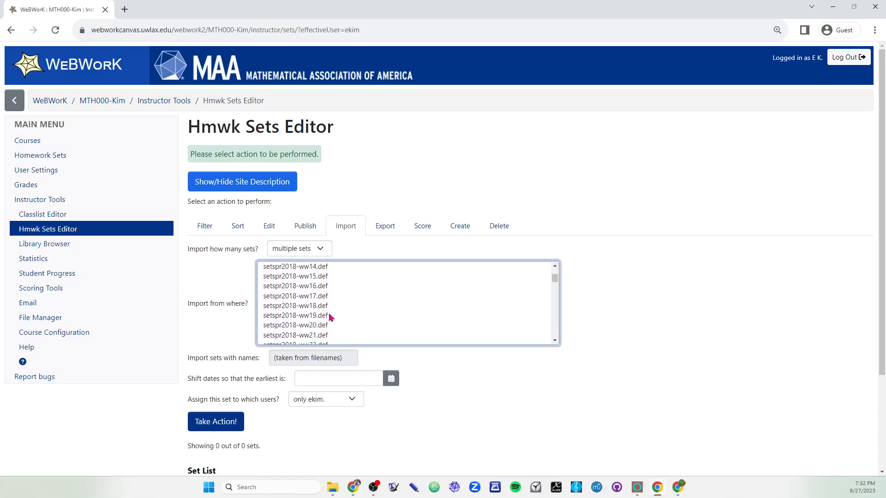
pyautogui.scroll(-2, 329, 316)
pyautogui.scroll(15, 329, 316)
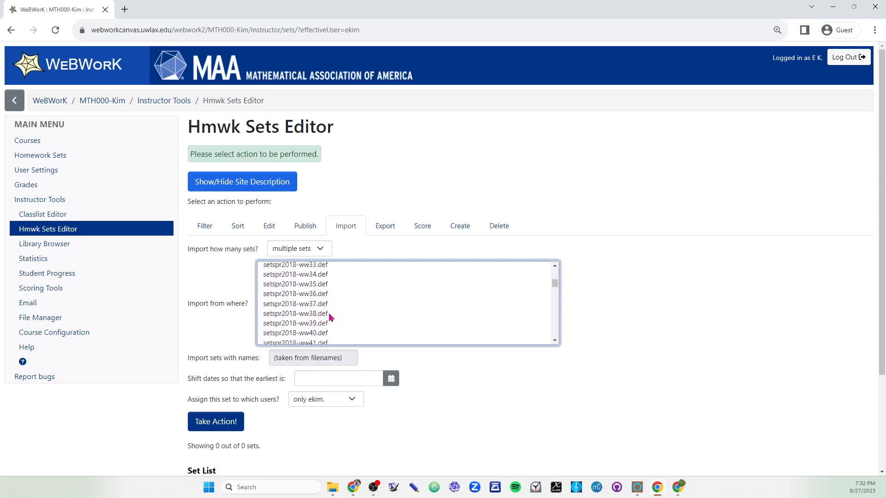
pyautogui.scroll(-10, 328, 320)
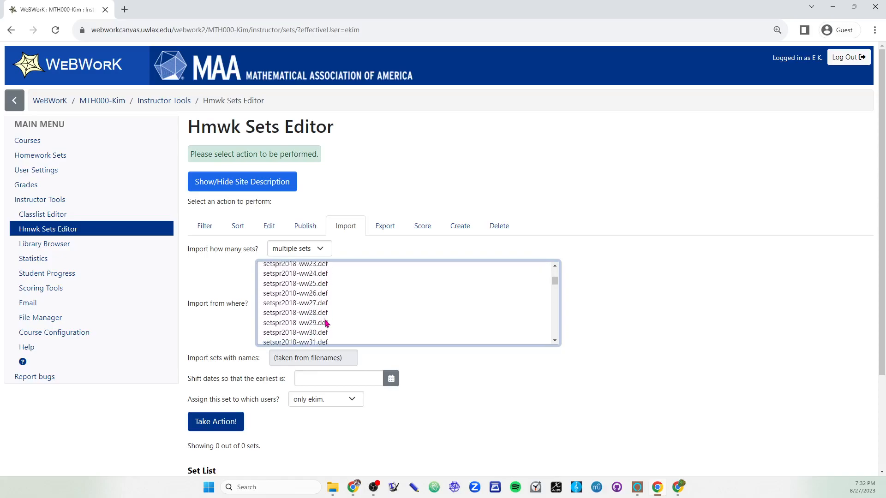
pyautogui.scroll(2, 327, 318)
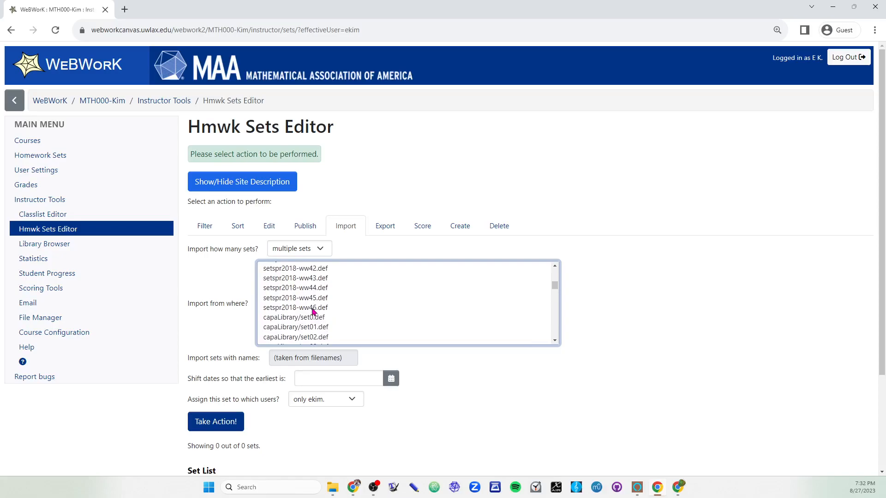
pyautogui.keyDown('shift'); pyautogui.click(316, 308); pyautogui.keyUp('shift')
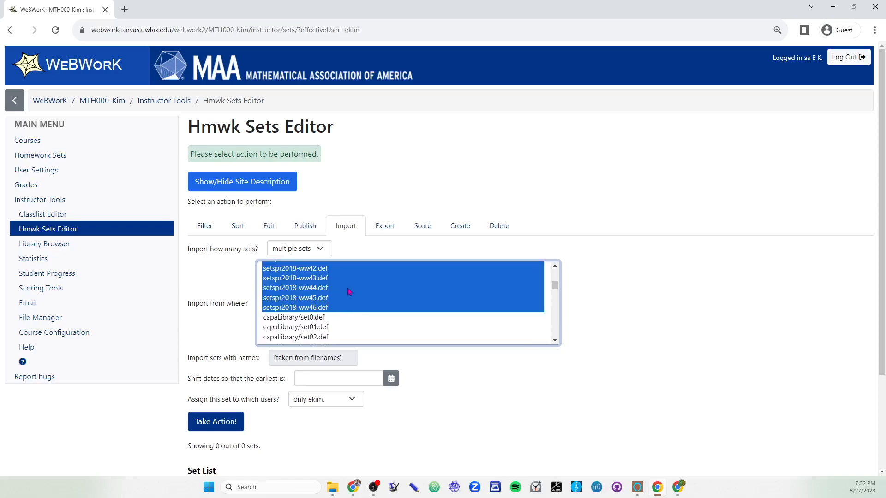
pyautogui.scroll(-2, 518, 399)
pyautogui.click(225, 331)
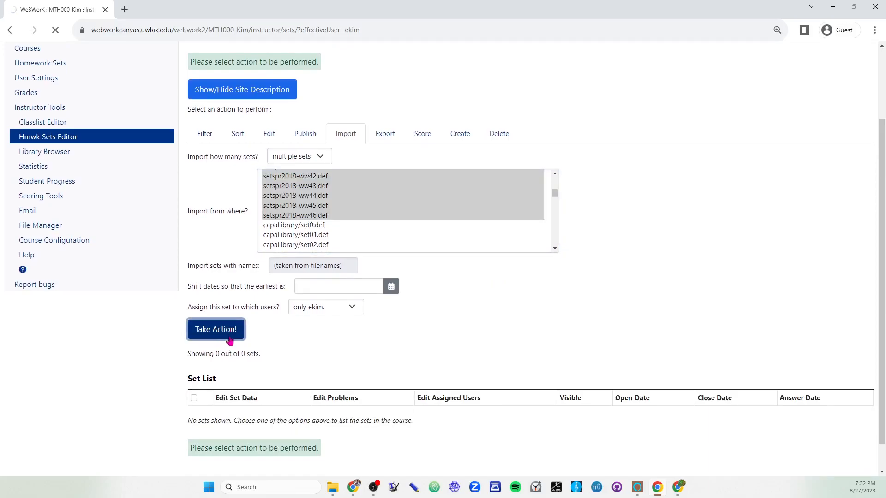
# Step: Review the imported set list, select every set and open the selected sets for editing
pyautogui.scroll(-4, 233, 360)
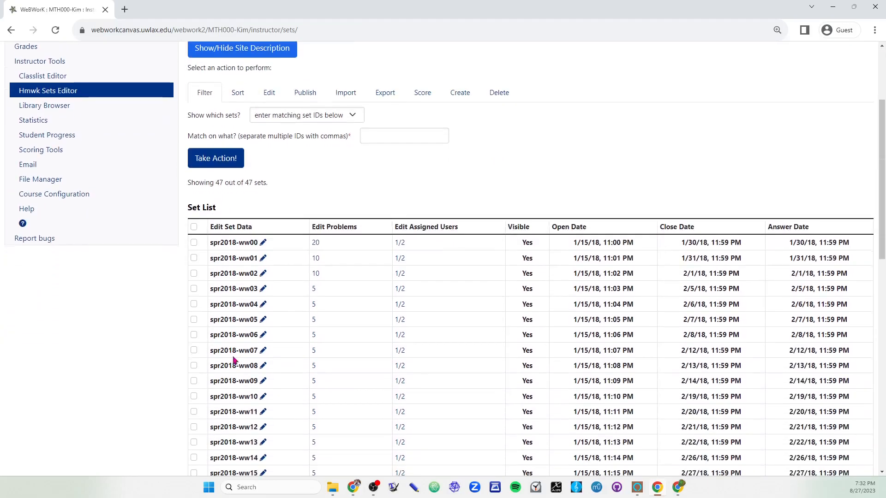
pyautogui.scroll(-1, 291, 316)
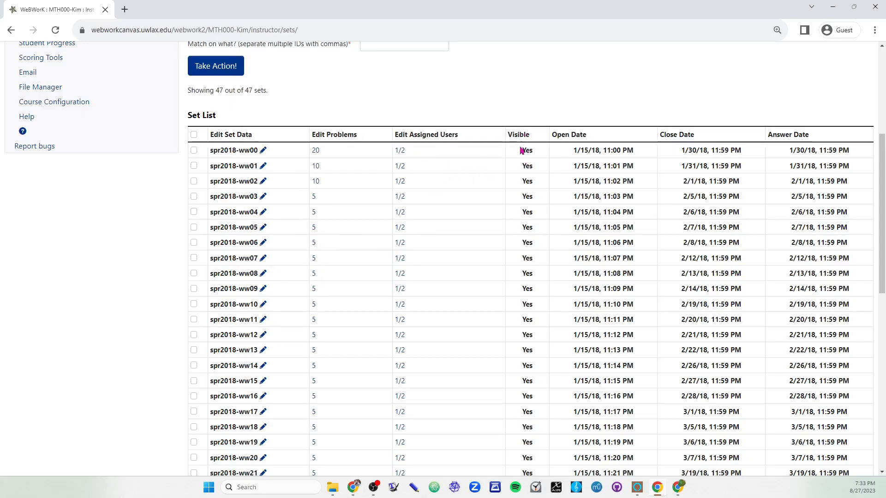
pyautogui.scroll(2, 521, 147)
pyautogui.click(194, 226)
pyautogui.click(269, 93)
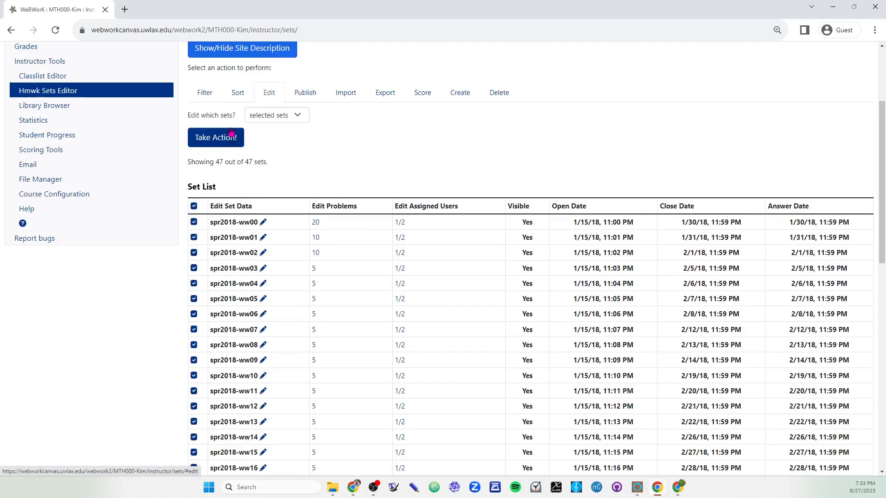
pyautogui.click(233, 141)
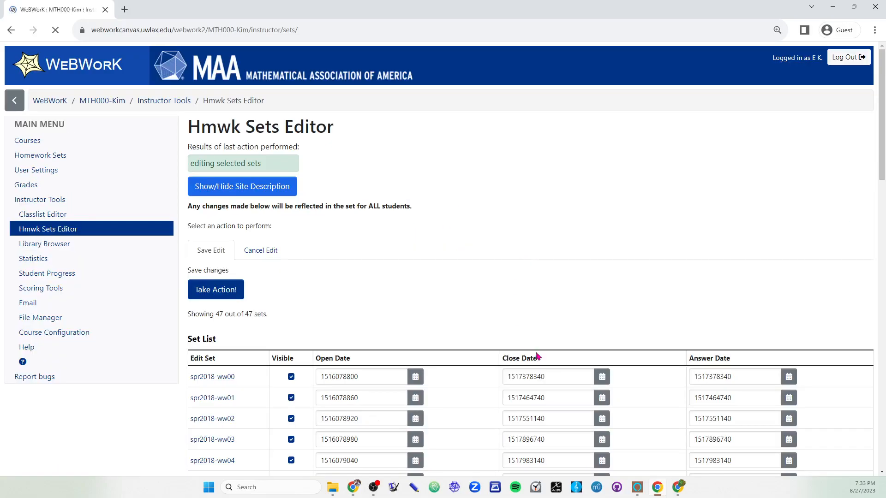
# Step: Turn off visibility for sets spr2018-ww00 through spr2018-ww06 and save the changes
pyautogui.scroll(-3, 534, 353)
pyautogui.click(294, 238)
pyautogui.click(293, 259)
pyautogui.click(293, 280)
pyautogui.click(293, 301)
pyautogui.click(293, 322)
pyautogui.click(294, 343)
pyautogui.click(293, 364)
pyautogui.scroll(-1, 249, 305)
pyautogui.click(218, 114)
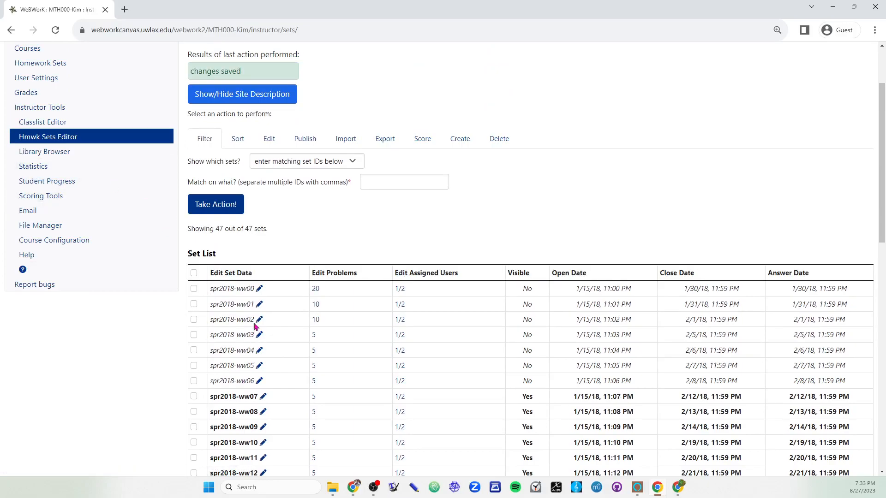
# Step: Check the users' assigned sets in the Classlist Editor and return to the Hmwk Sets Editor
pyautogui.click(52, 122)
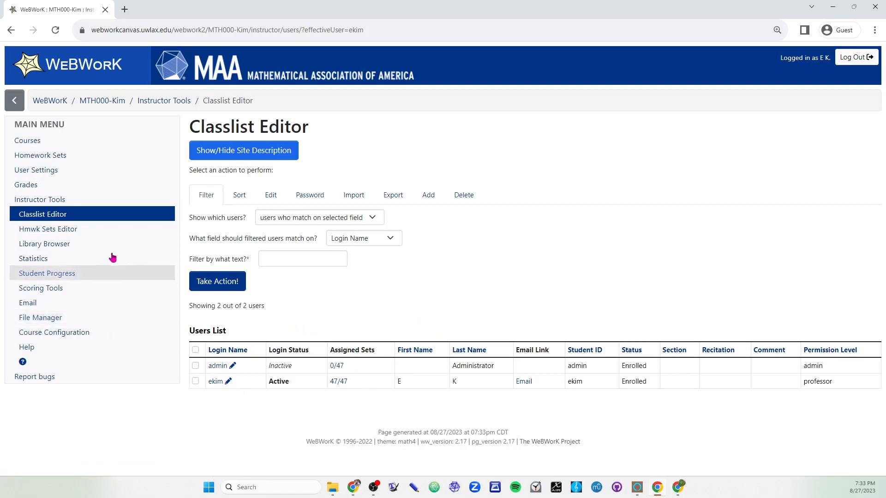
pyautogui.click(71, 230)
pyautogui.scroll(-2, 356, 400)
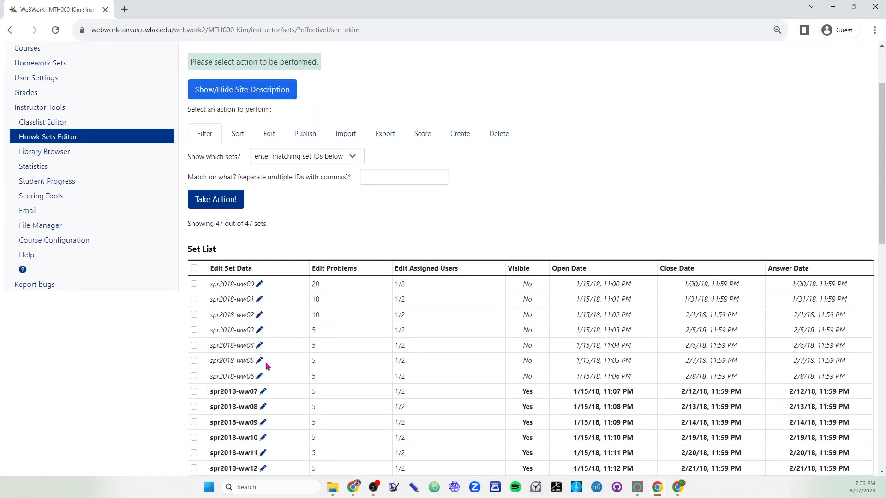
# Step: Open the problems of set spr2018-ww03, render and review all of them, and return to the full set list
pyautogui.click(314, 331)
pyautogui.scroll(-5, 282, 351)
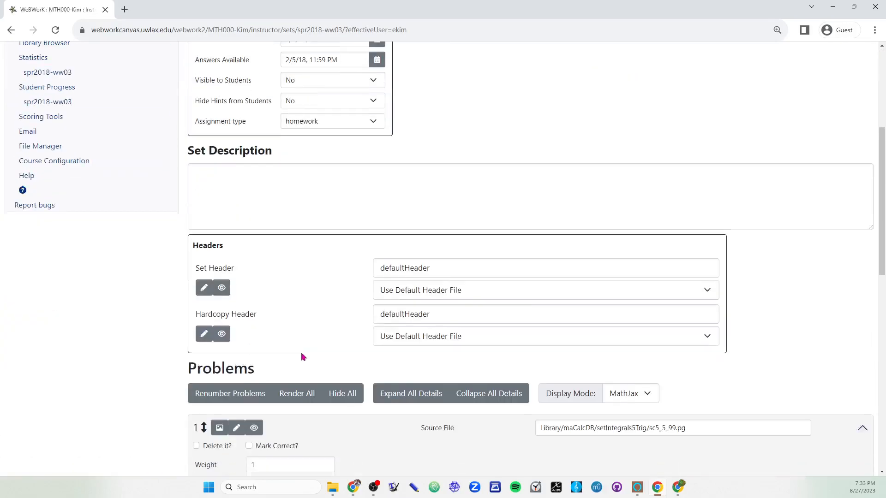
pyautogui.click(277, 261)
pyautogui.scroll(-5, 466, 338)
pyautogui.scroll(-14, 493, 328)
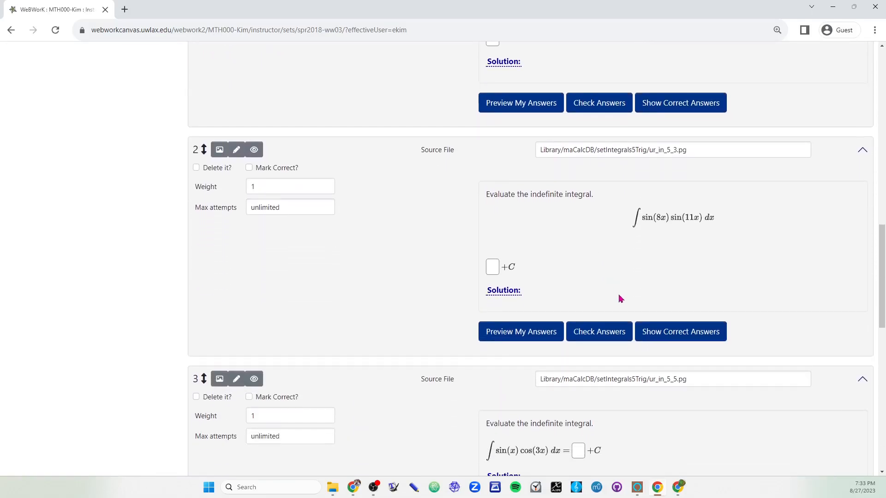
pyautogui.scroll(15, 571, 307)
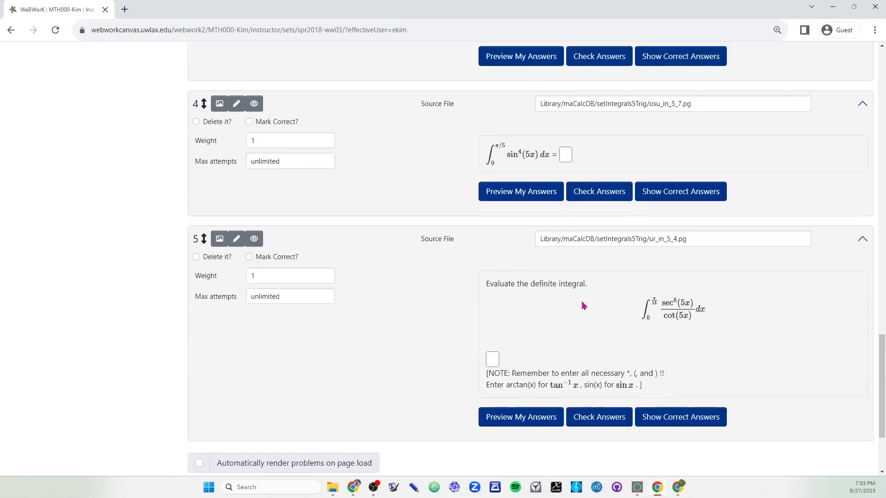
pyautogui.scroll(20, 493, 339)
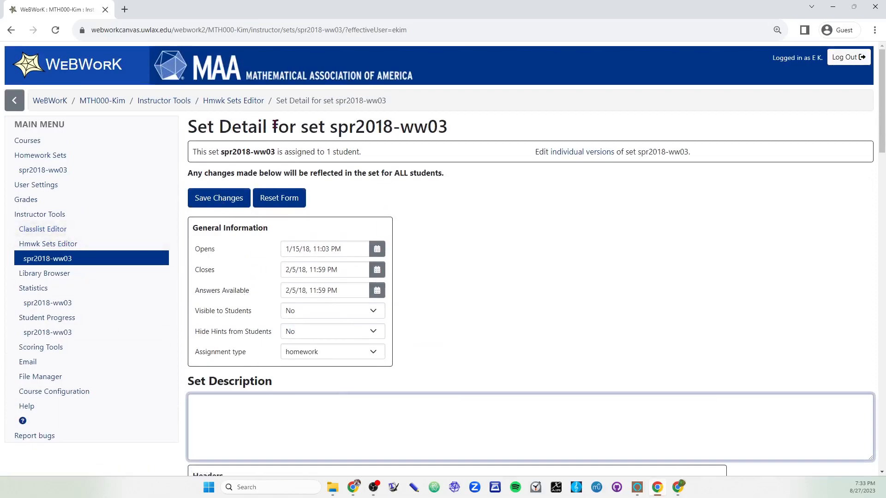
pyautogui.moveTo(358, 101); pyautogui.dragTo(373, 102)
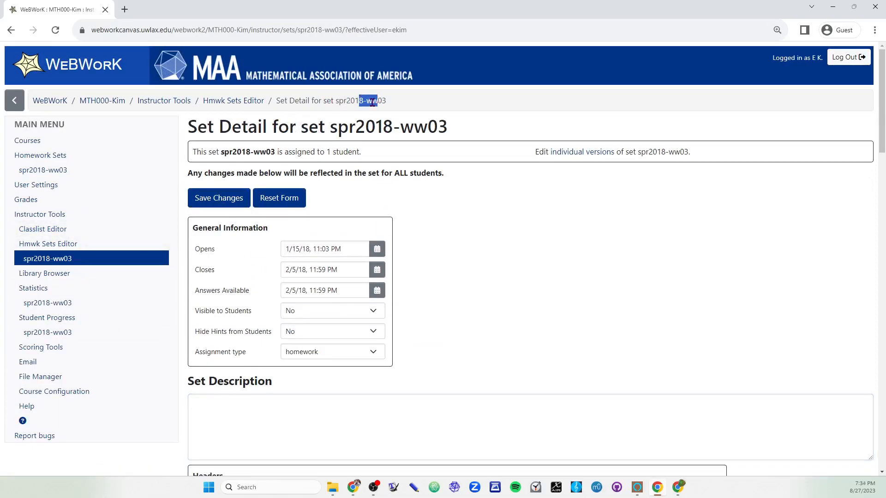
pyautogui.click(232, 108)
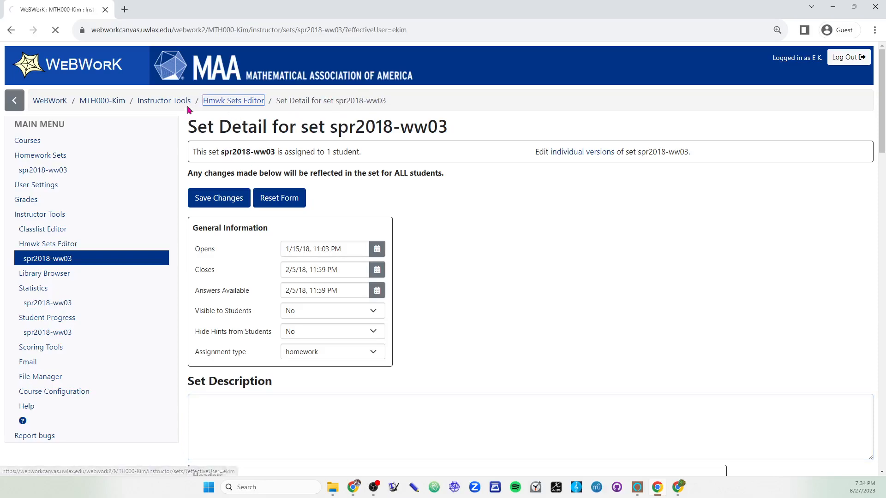
pyautogui.scroll(-15, 292, 356)
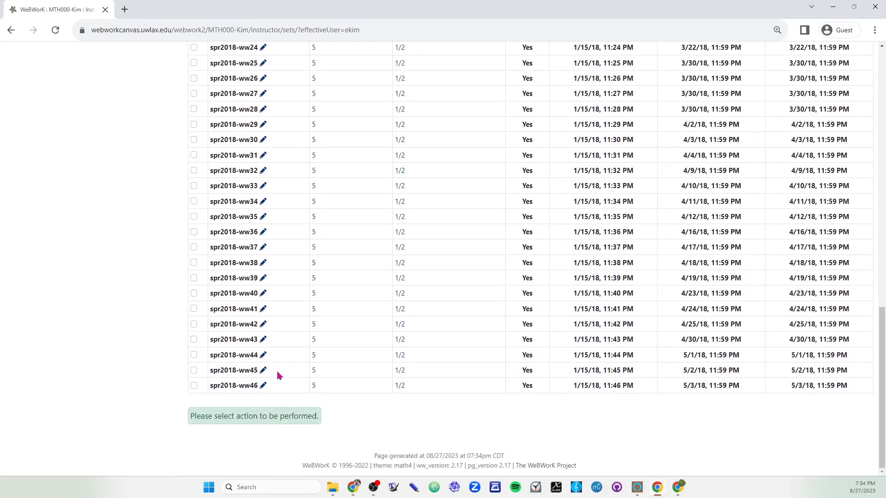
pyautogui.scroll(15, 252, 389)
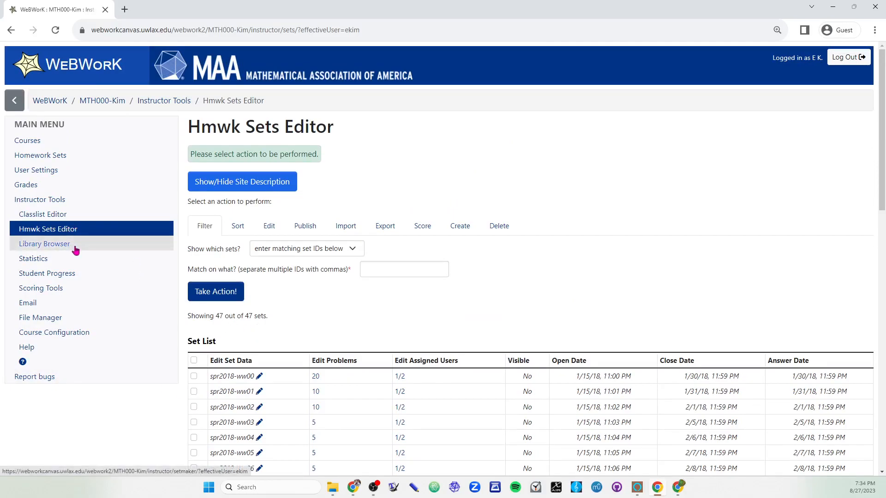
# Step: Create a new set named homework01 in the Library Browser and check it in the list of target sets
pyautogui.click(75, 249)
pyautogui.click(564, 156)
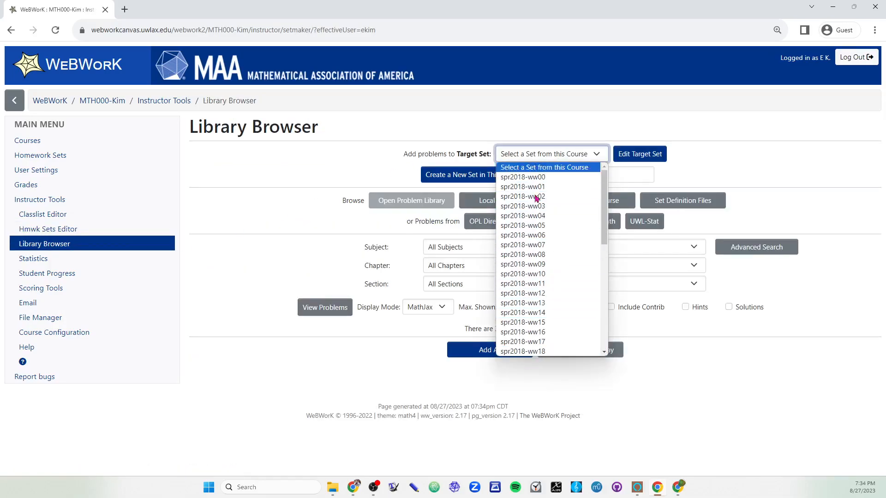
pyautogui.click(659, 423)
pyautogui.click(587, 179)
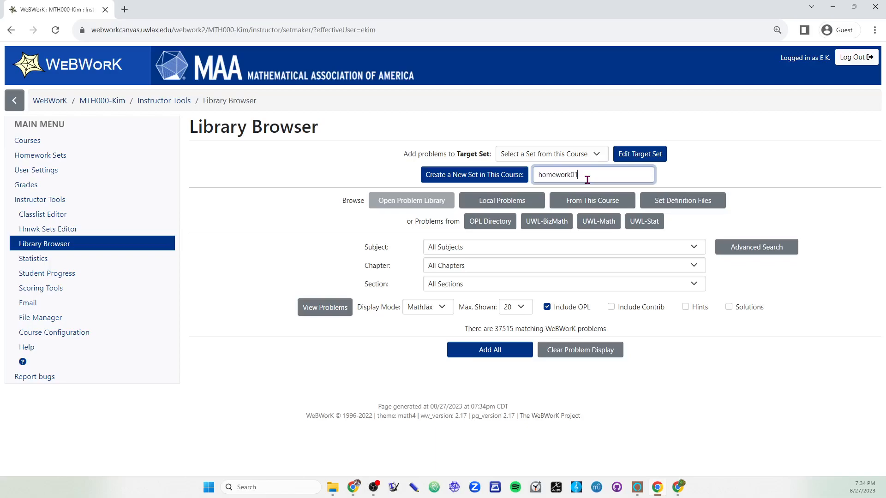
pyautogui.click(504, 179)
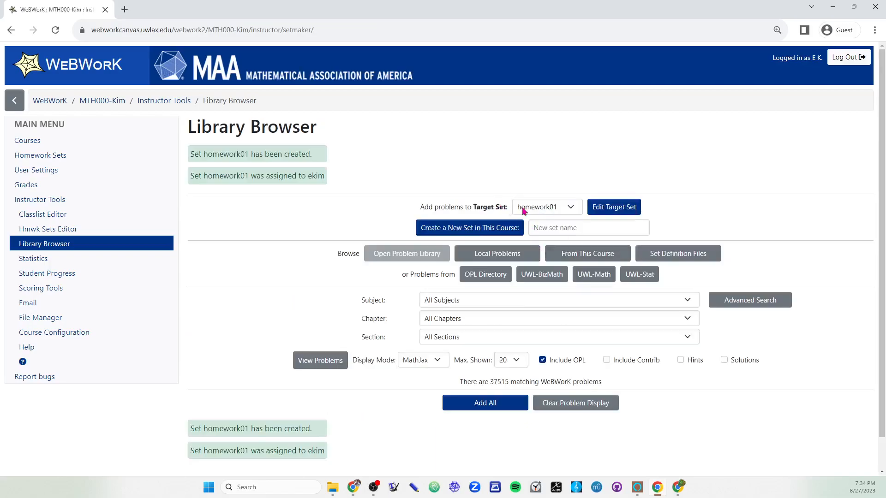
pyautogui.click(547, 208)
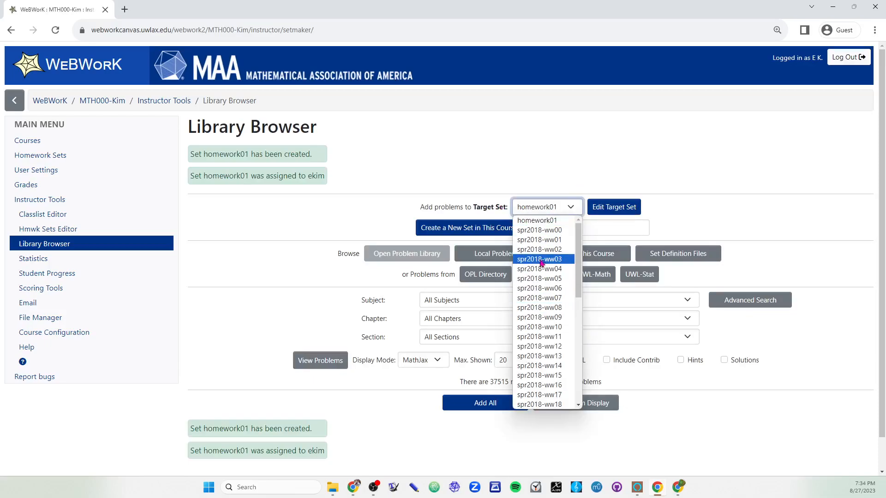
pyautogui.click(298, 309)
pyautogui.click(535, 208)
pyautogui.click(279, 300)
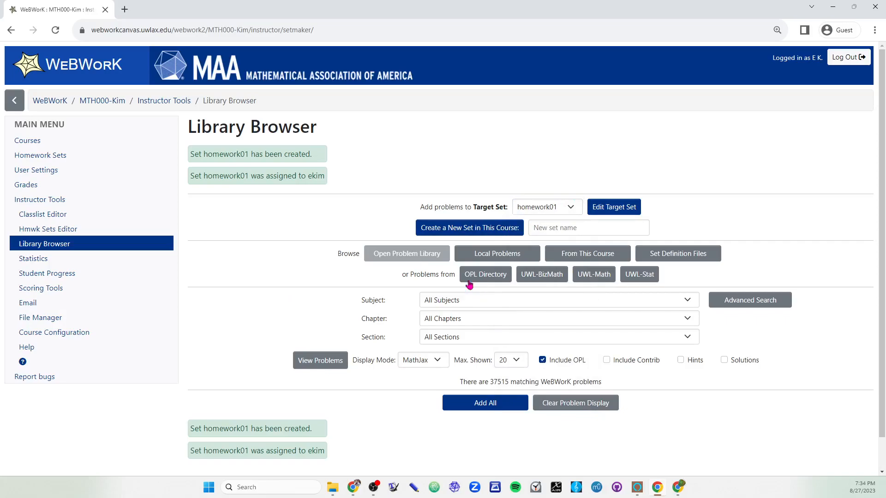
# Step: Browse the problems from this course's set spr2018-ww03 and display them for review
pyautogui.click(577, 259)
pyautogui.click(579, 252)
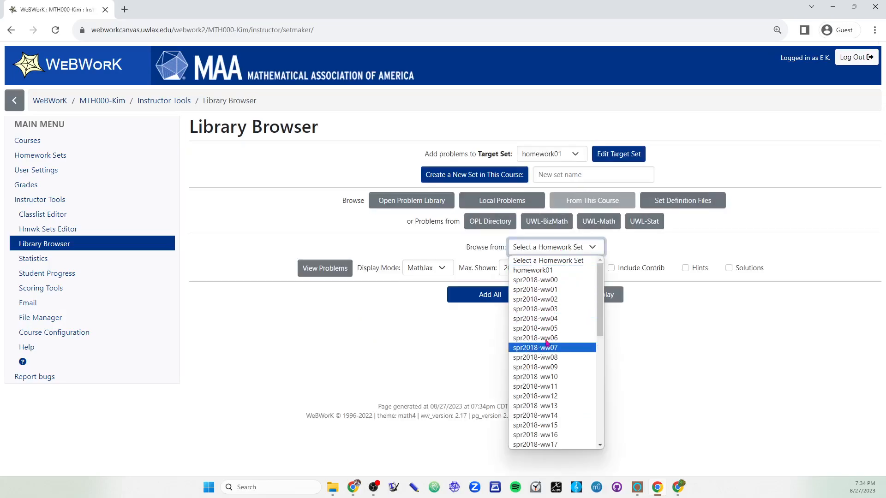
pyautogui.click(550, 310)
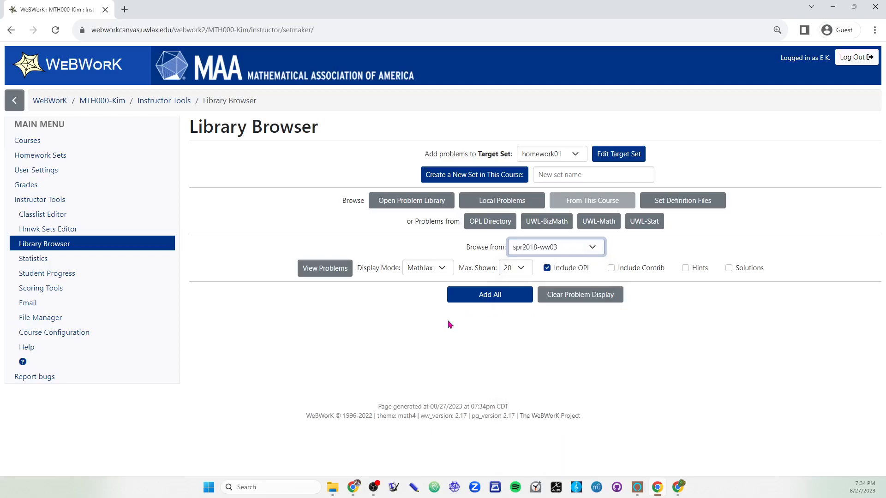
pyautogui.click(326, 270)
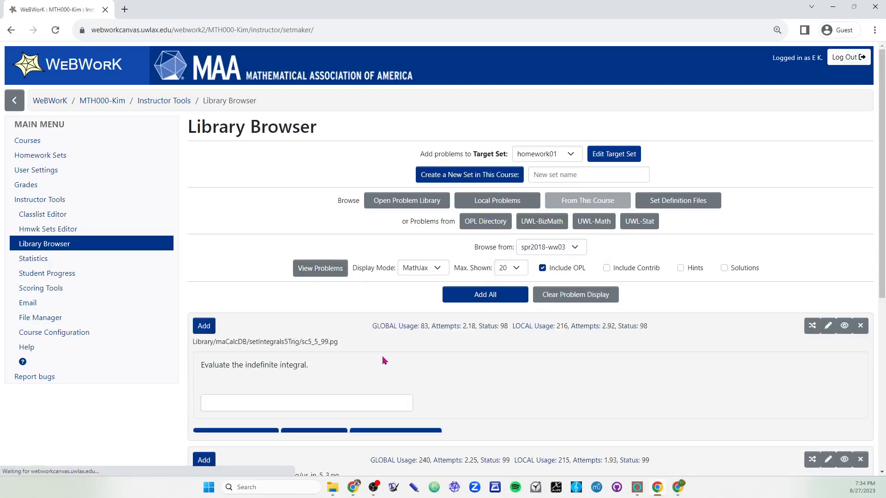
pyautogui.scroll(-10, 346, 293)
pyautogui.scroll(-4, 514, 310)
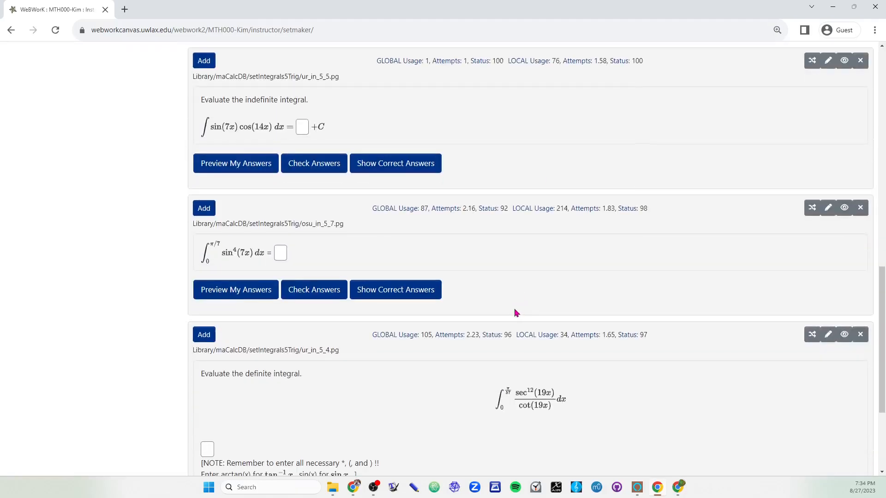
pyautogui.scroll(15, 514, 304)
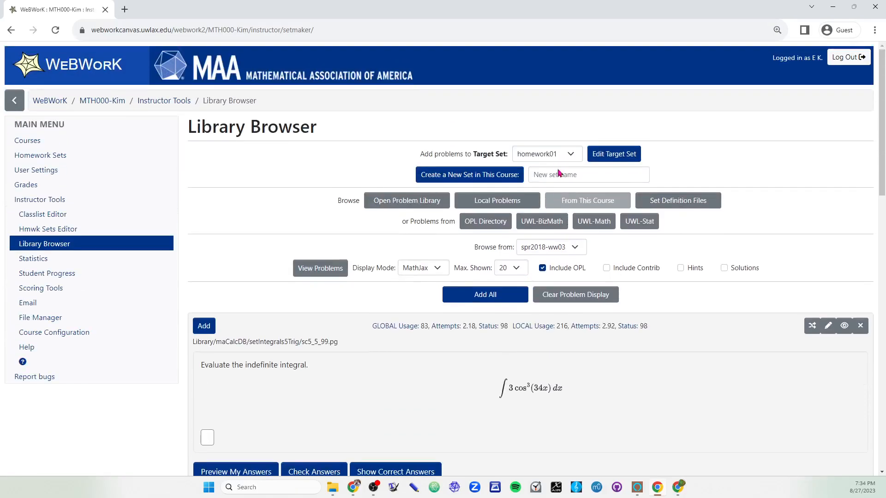
# Step: Add the problems sc5_5_99.pg and ur_in_5_5.pg from spr2018-ww03 to the target set homework01
pyautogui.scroll(-4, 536, 270)
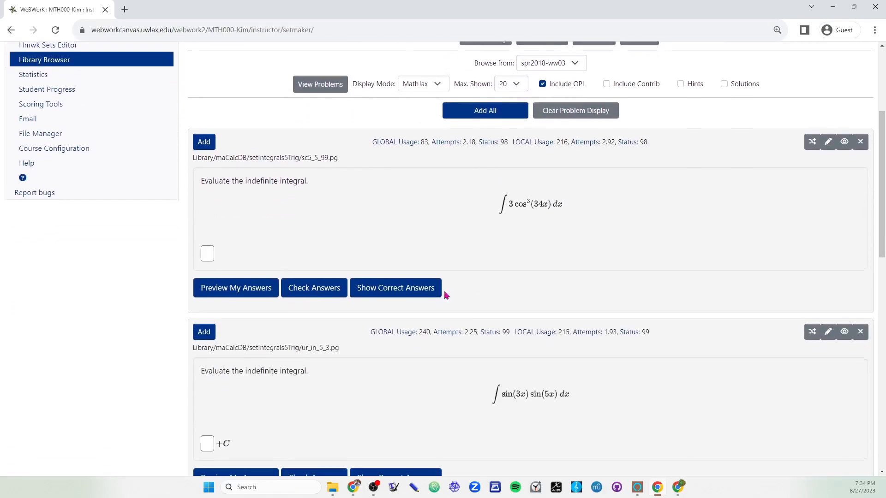
pyautogui.click(204, 143)
pyautogui.scroll(-2, 528, 333)
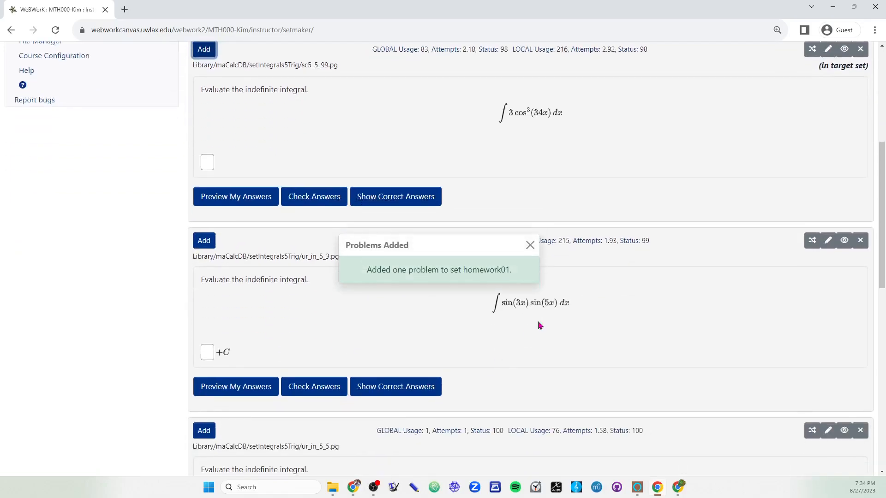
pyautogui.scroll(-7, 507, 307)
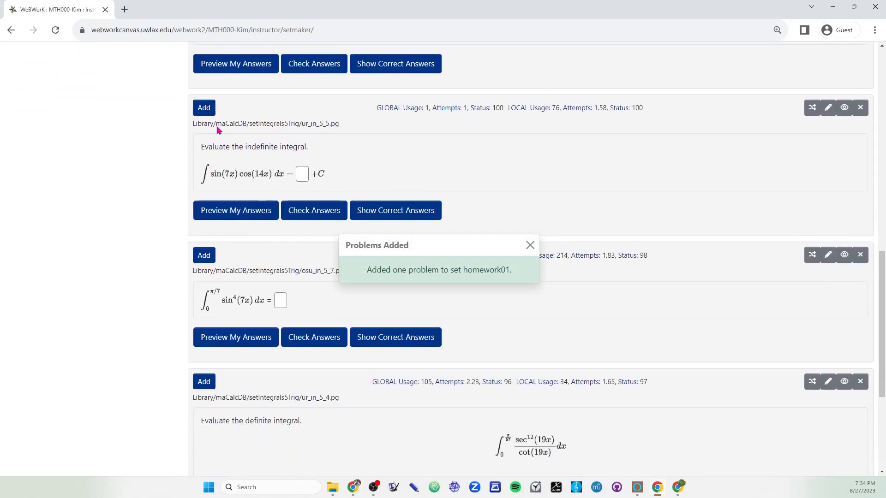
pyautogui.click(204, 108)
pyautogui.scroll(4, 143, 275)
pyautogui.scroll(8, 142, 276)
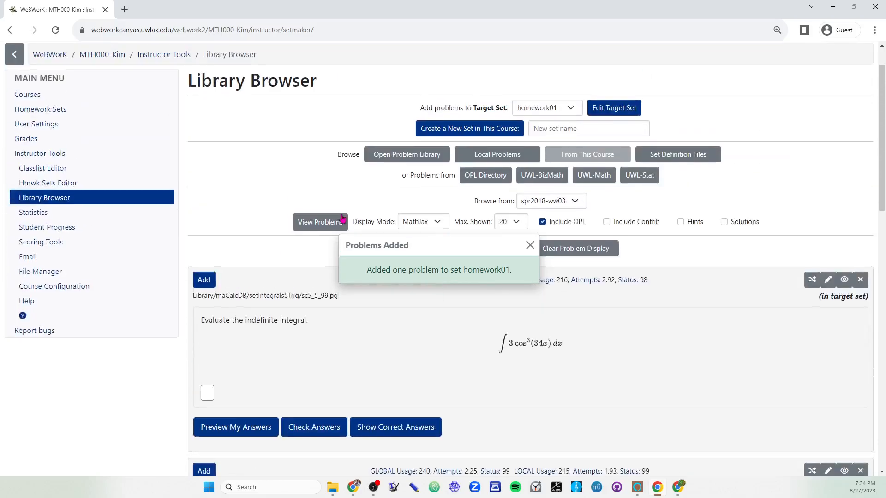
# Step: Switch the browsed source set to spr2018-ww04 and display its problems
pyautogui.click(553, 201)
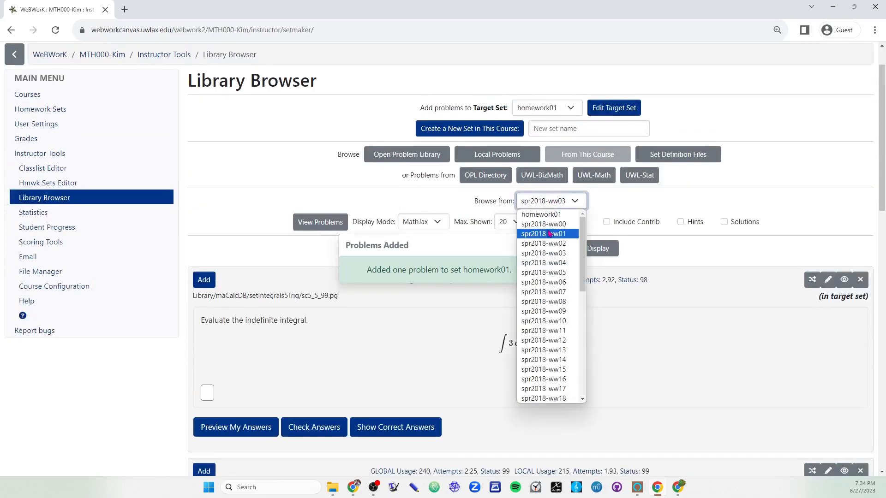
pyautogui.click(557, 264)
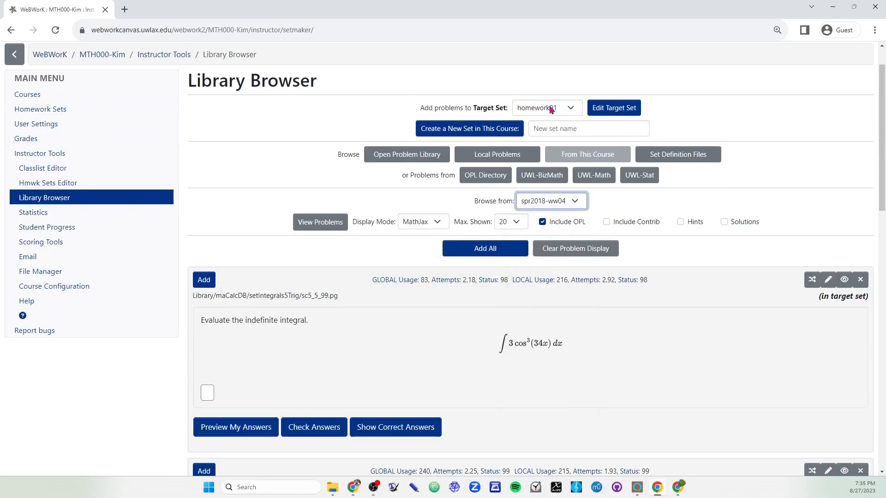
pyautogui.click(322, 225)
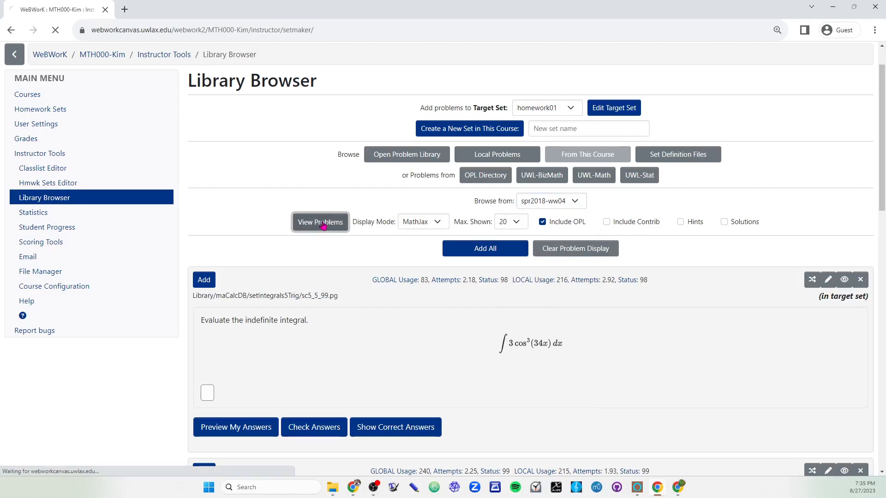
# Step: Add the spr2018-ww04 problems ur_in_5_2.pg, ur_in_5_6.pg, tracogna11.pg and s7_2_16.pg to the target set homework01
pyautogui.scroll(-5, 339, 310)
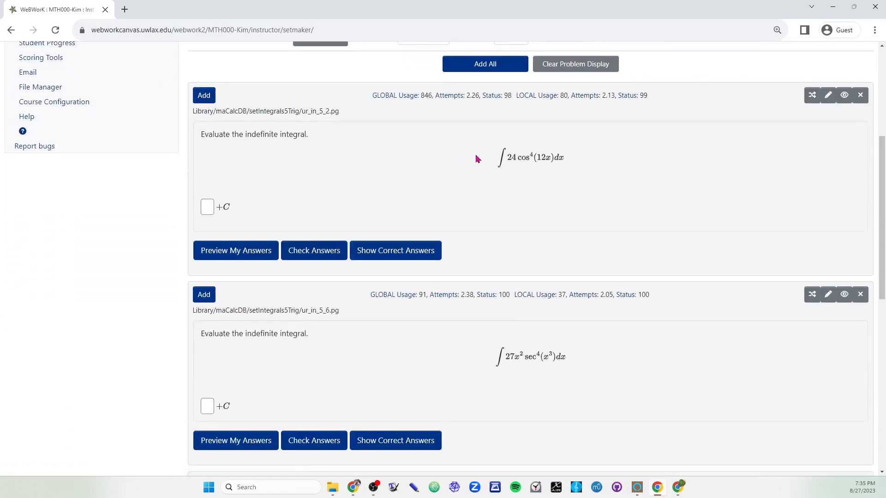
pyautogui.click(204, 95)
pyautogui.scroll(-4, 228, 277)
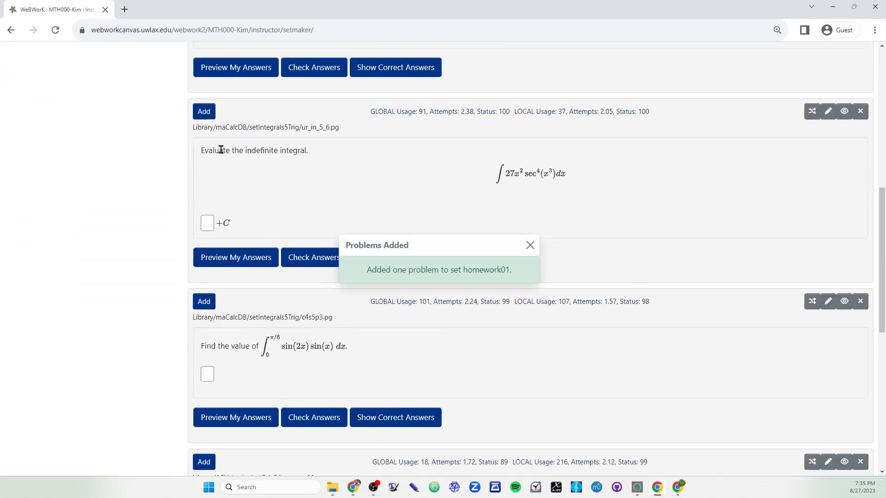
pyautogui.click(201, 116)
pyautogui.scroll(-6, 157, 289)
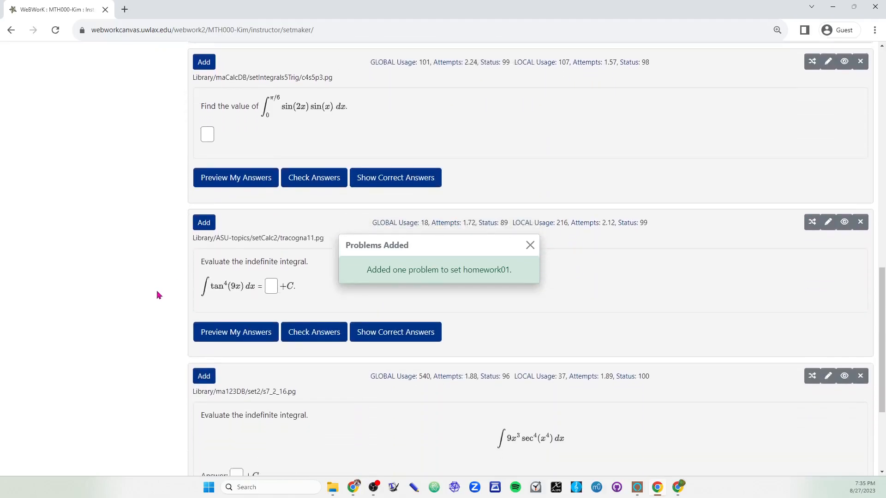
pyautogui.click(204, 187)
pyautogui.scroll(-3, 189, 323)
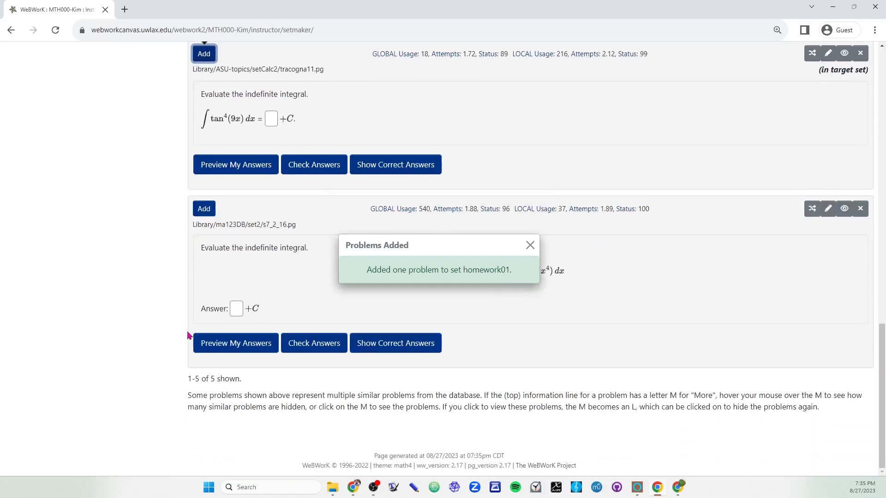
pyautogui.click(340, 268)
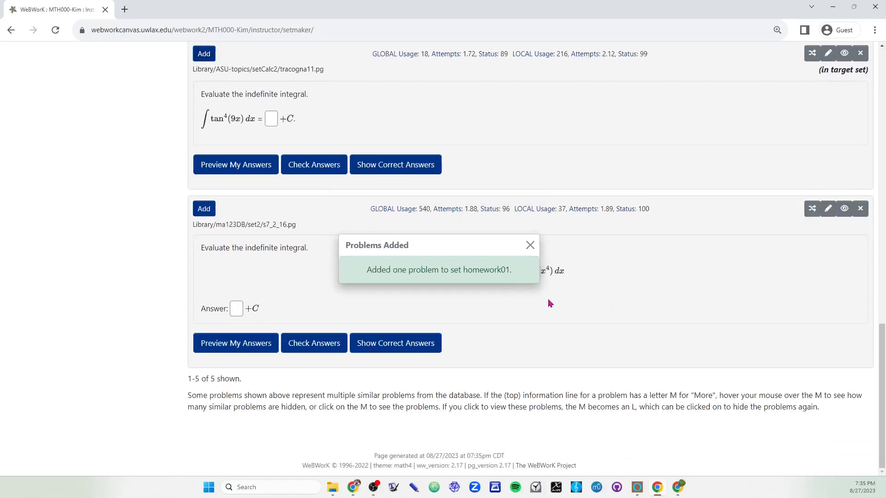
pyautogui.click(530, 245)
pyautogui.click(211, 210)
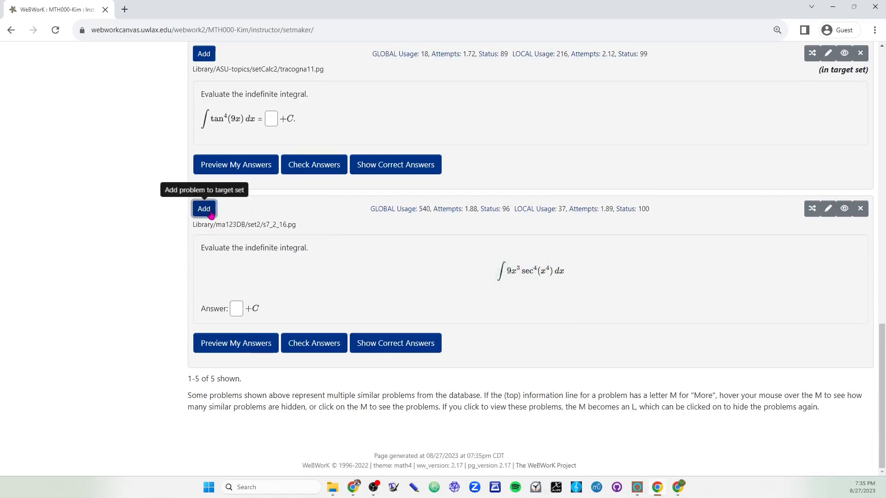
# Step: Switch the browsed source set to spr2018-ww05 and display its problems
pyautogui.scroll(7, 146, 351)
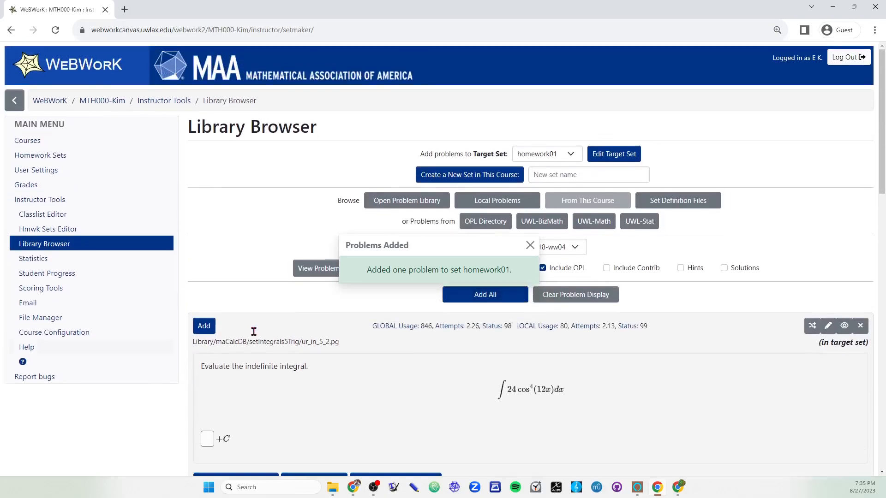
pyautogui.click(574, 249)
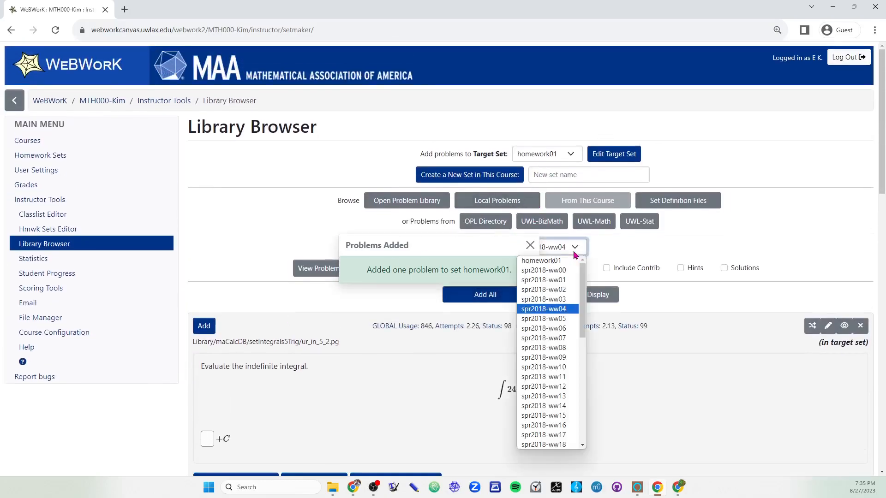
pyautogui.click(553, 318)
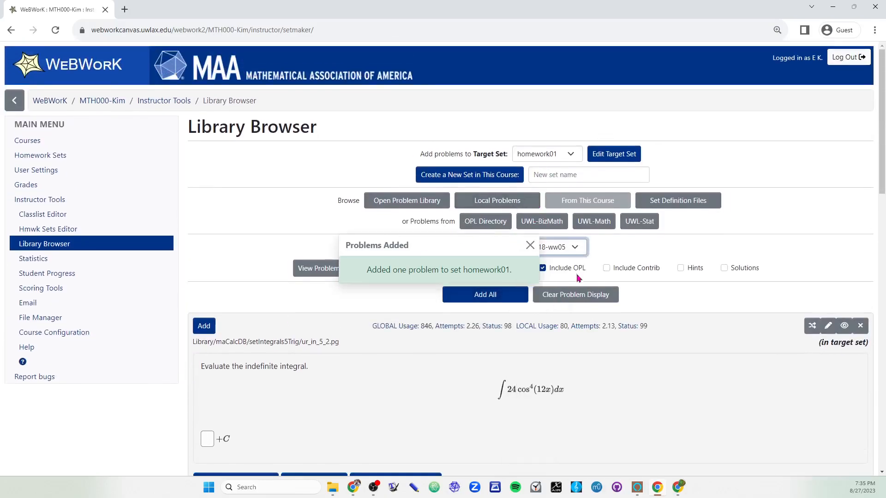
pyautogui.click(305, 268)
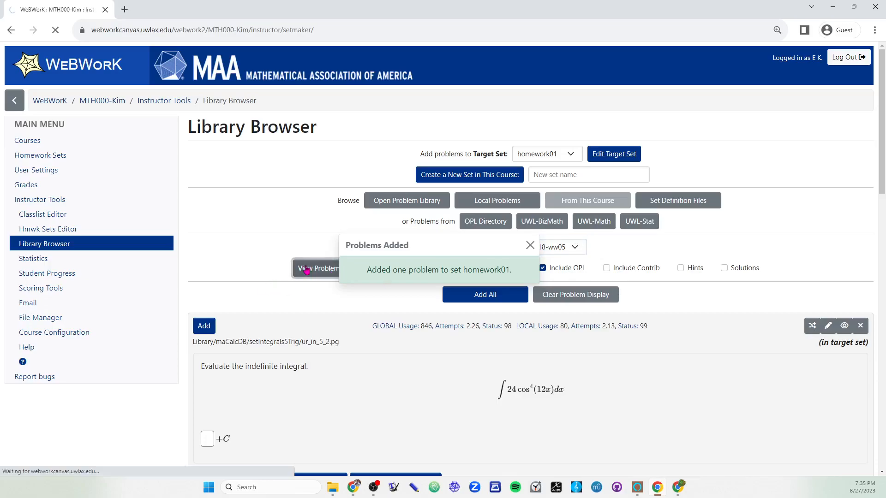
# Step: Add the spr2018-ww05 problems Stewart5_7_1_41.pg, sc5_5_100.pg and c4s5p3.pg to the target set homework01
pyautogui.scroll(-6, 323, 277)
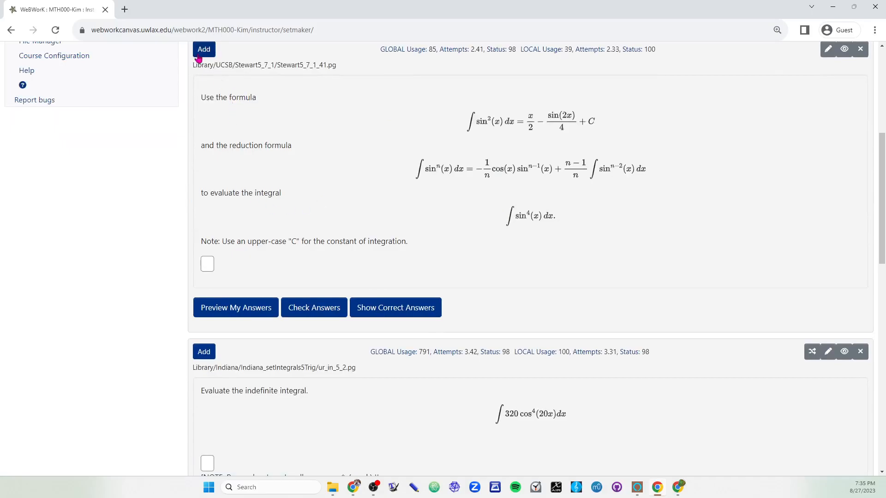
pyautogui.scroll(-6, 193, 275)
pyautogui.click(205, 289)
pyautogui.scroll(-5, 205, 286)
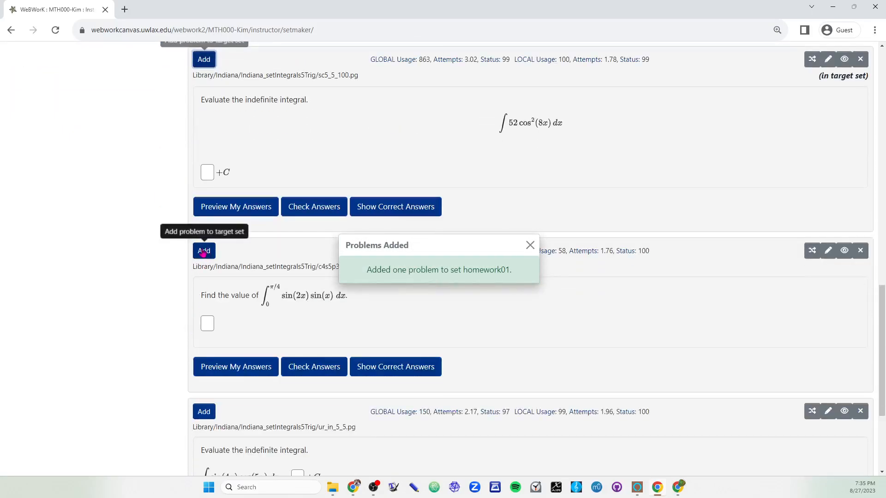
pyautogui.click(203, 252)
# Step: Open the Hmwk Sets Editor and locate homework01 in the set list
pyautogui.scroll(15, 155, 348)
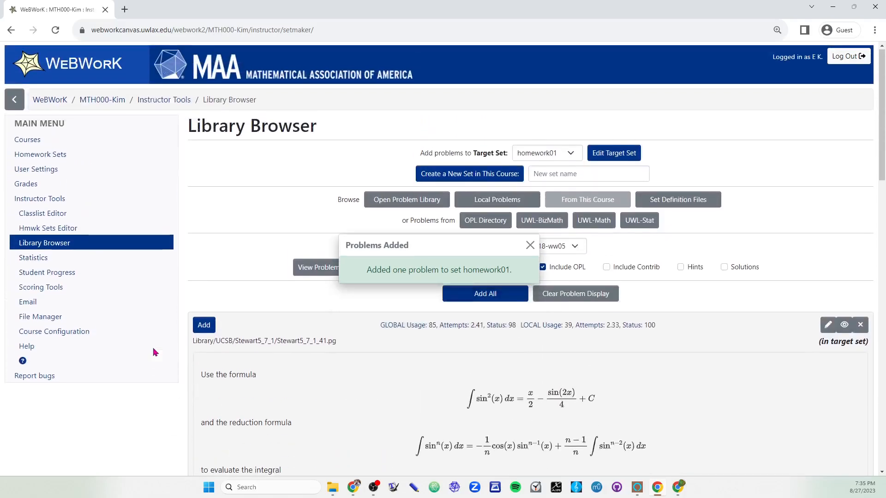
pyautogui.click(73, 229)
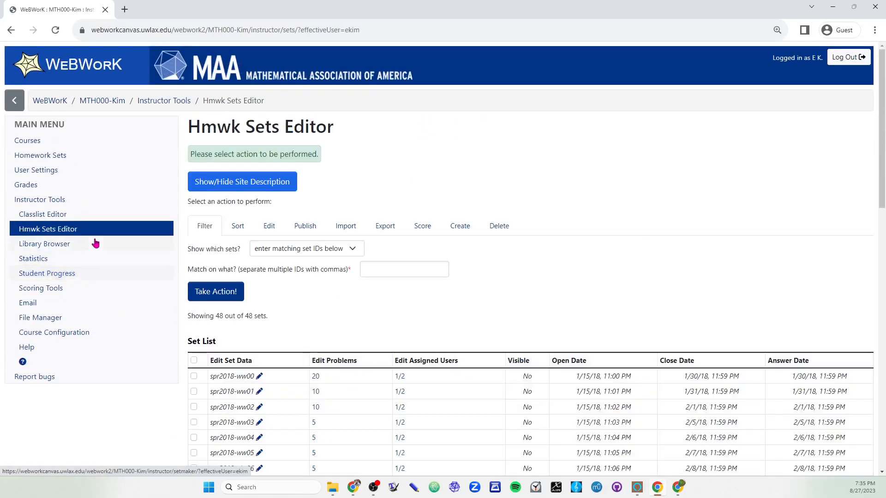
pyautogui.scroll(-20, 211, 306)
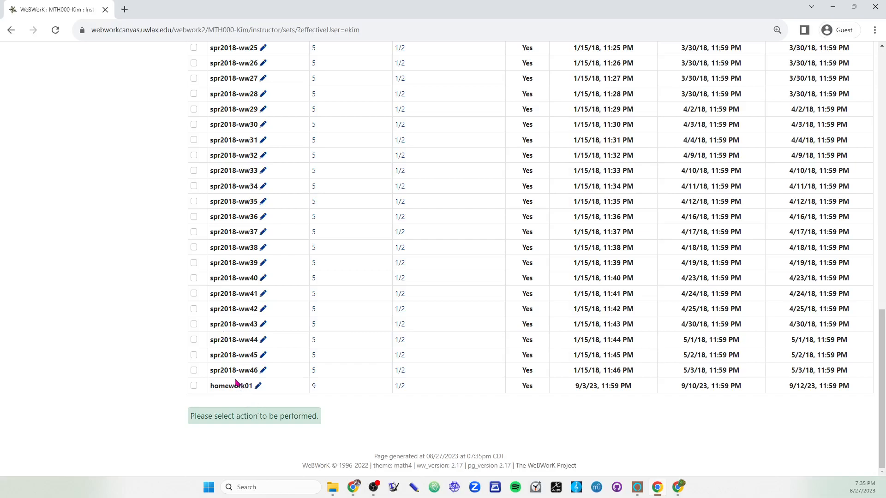